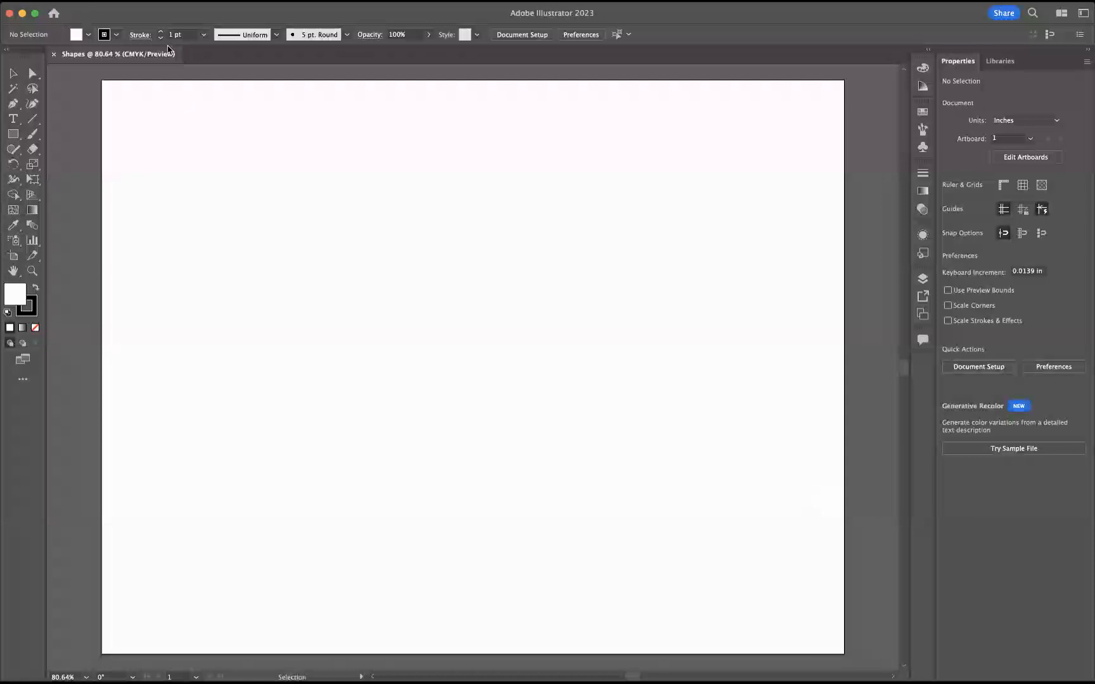
Step: View the finished shape examples in shapes_day1_2023.ai and return to the blank Shapes document
{"action": "left_click", "coordinate": [234, 59]}
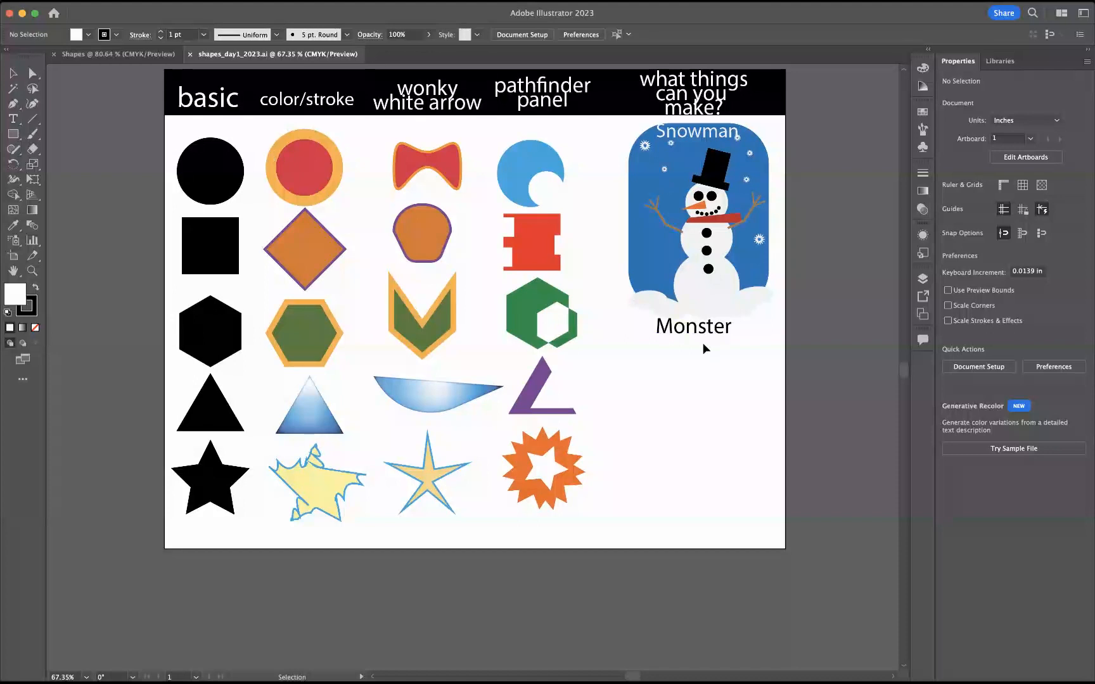
{"action": "left_click", "coordinate": [107, 56]}
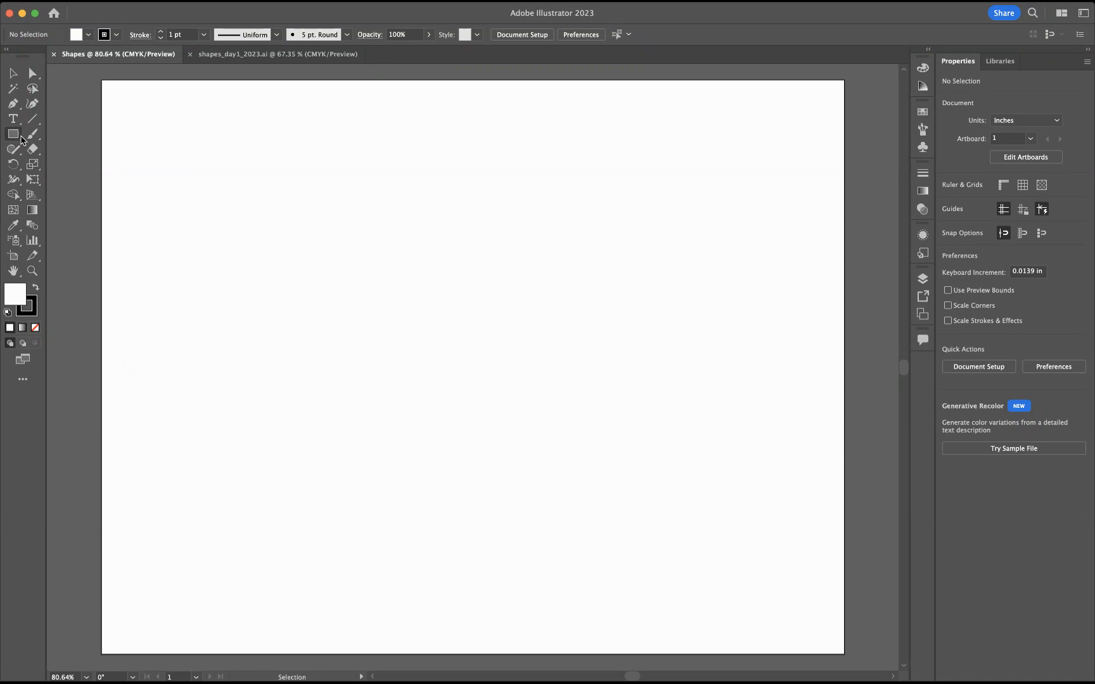
Step: Draw a rectangle about 1.20 by 1.27 in near the artboard's upper-left corner and fill it red
{"action": "left_click", "coordinate": [12, 138]}
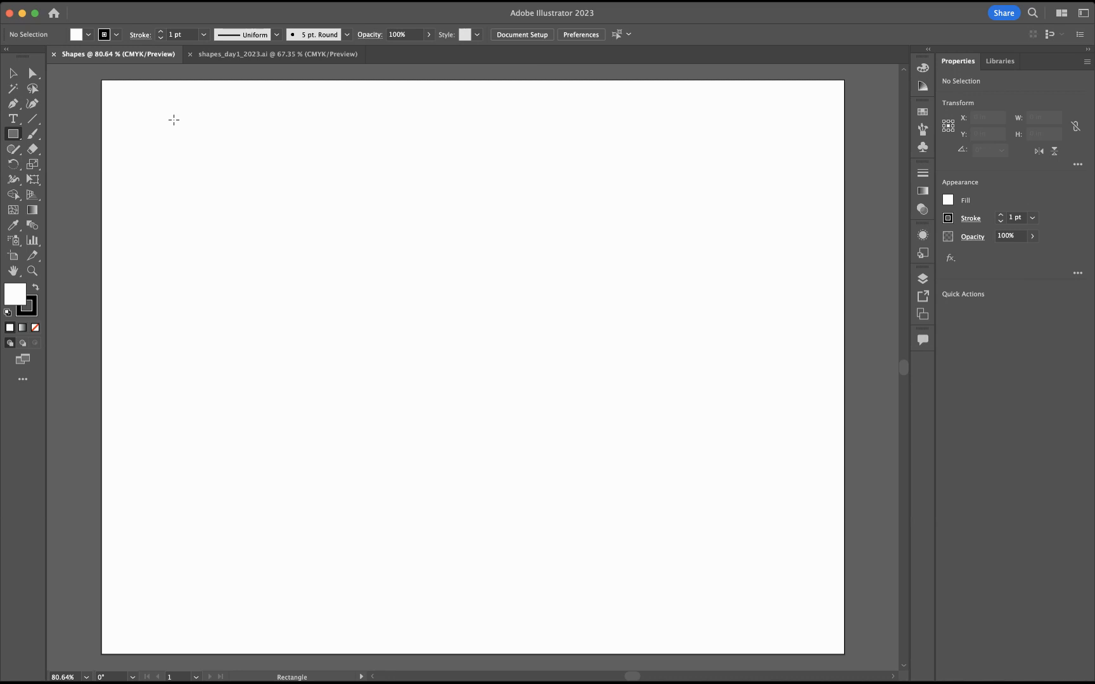
{"action": "left_click", "coordinate": [12, 73]}
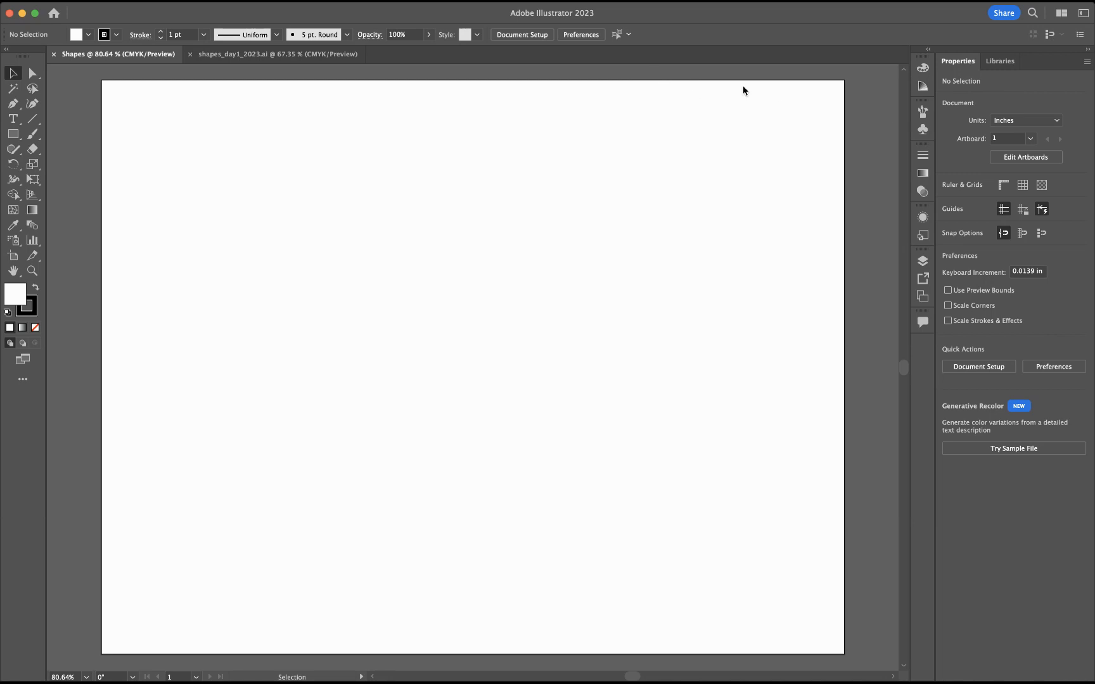
{"action": "left_click", "coordinate": [13, 134]}
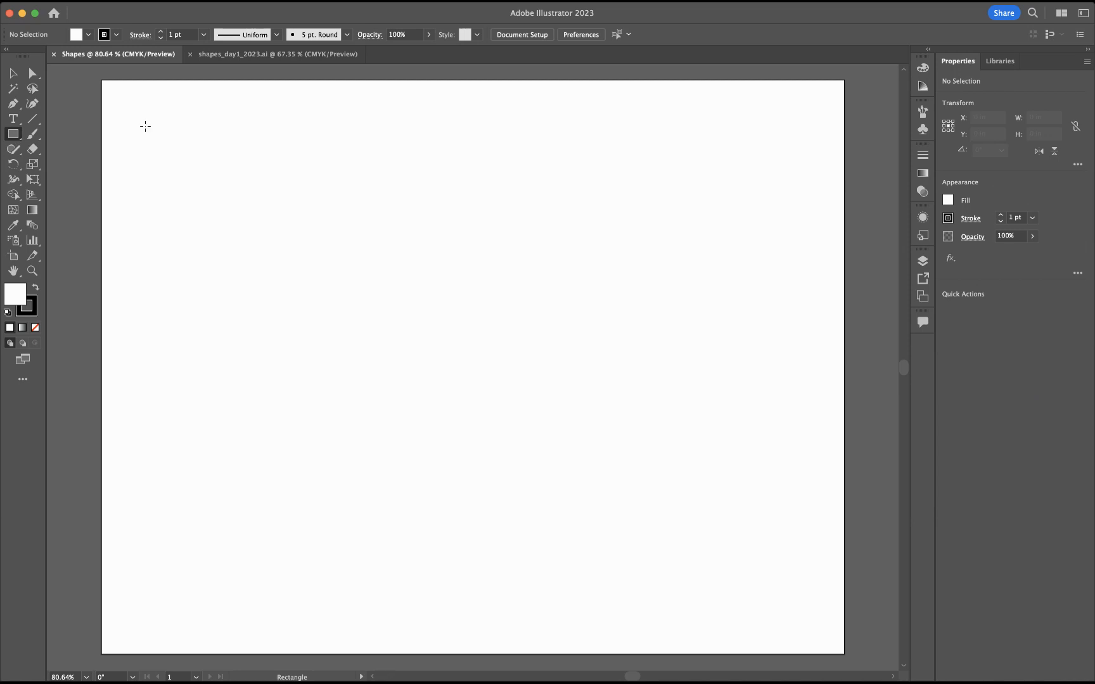
{"action": "mouse_move", "coordinate": [145, 113]}
{"action": "left_mouse_down"}
{"action": "mouse_move", "coordinate": [220, 171]}
{"action": "mouse_move", "coordinate": [227, 199]}
{"action": "left_mouse_up"}
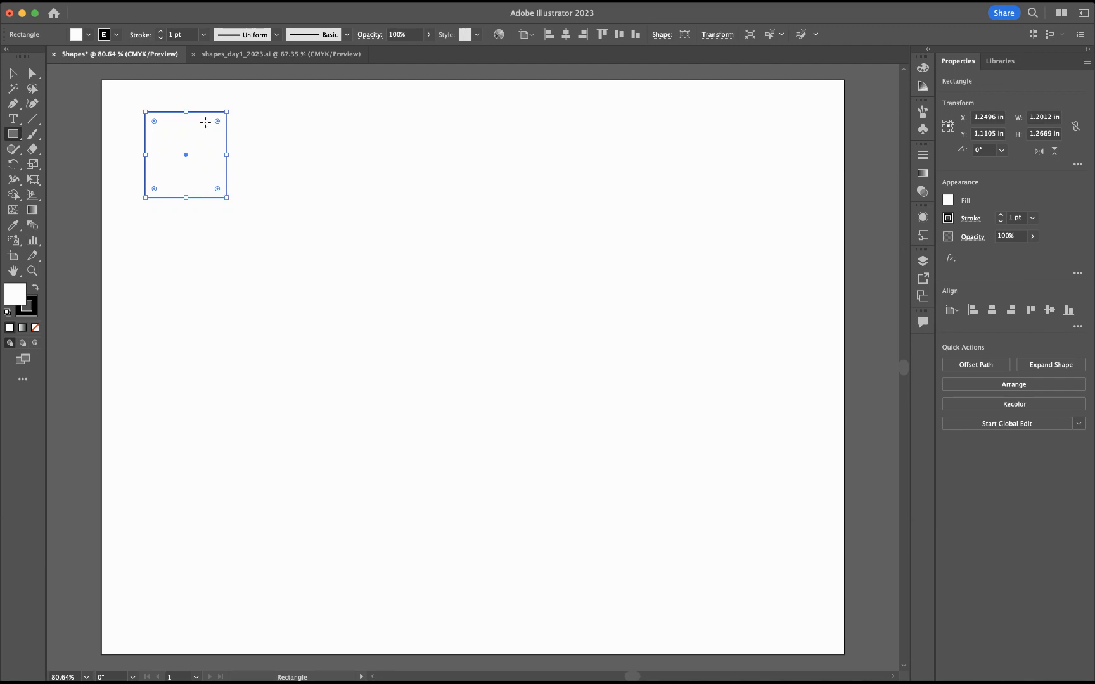
{"action": "left_click", "coordinate": [819, 129]}
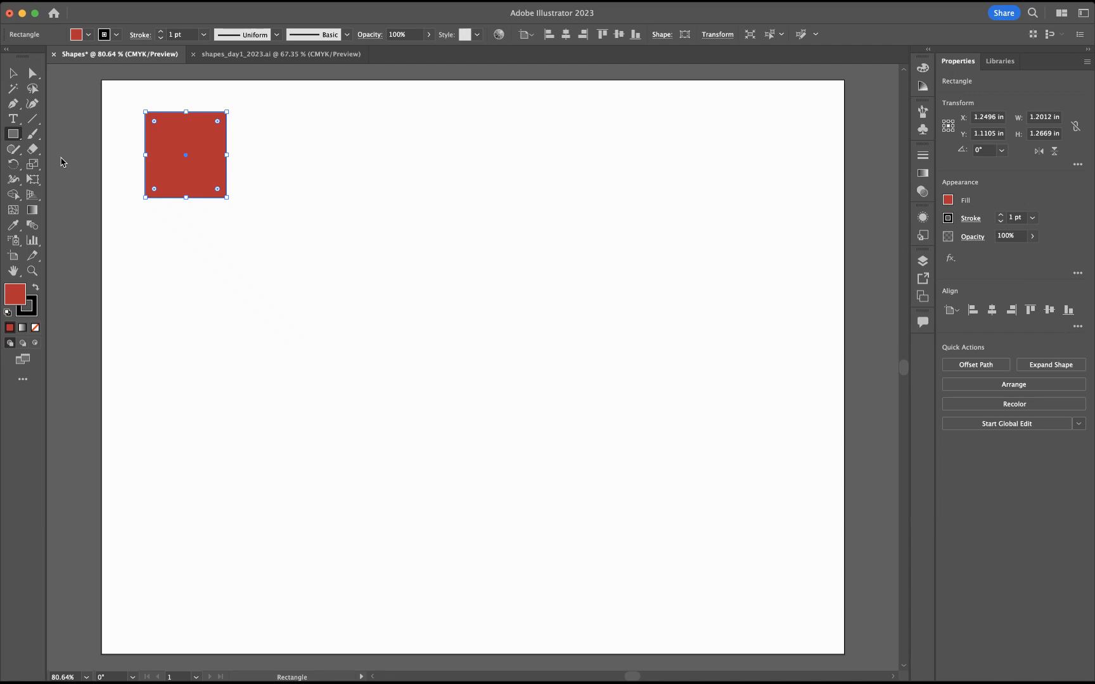
Step: Draw a circle about 1.26 in across below the red rectangle and fill it green
{"action": "key", "text": "l"}
{"action": "left_click_drag", "start_coordinate": [145, 232], "coordinate": [230, 317]}
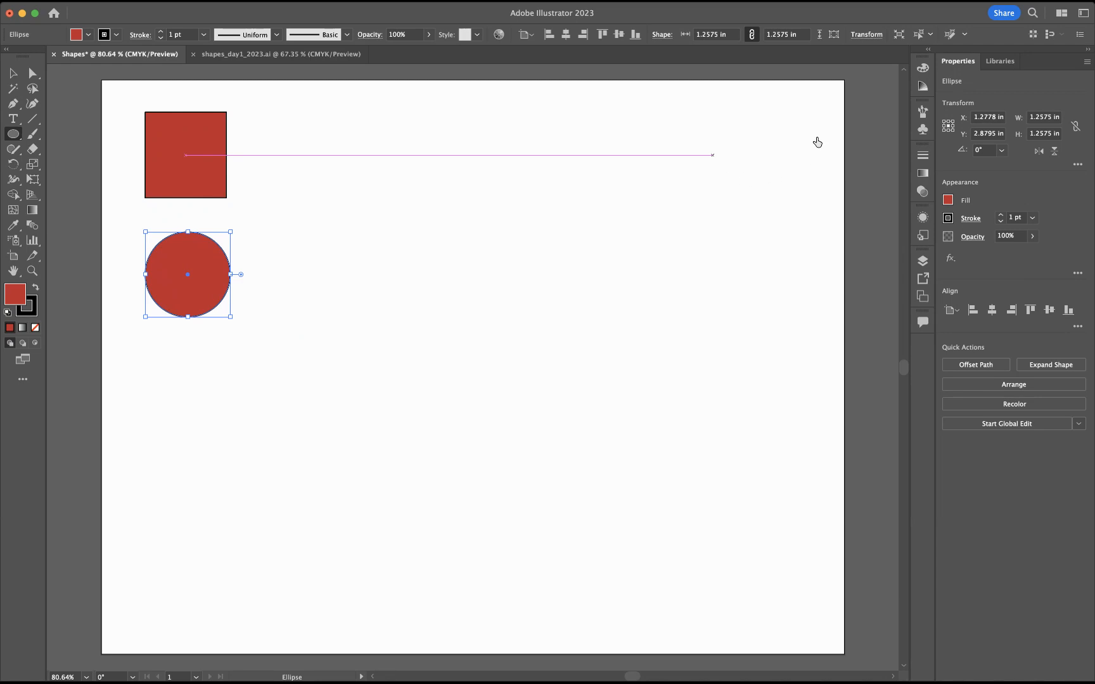
{"action": "left_click", "coordinate": [754, 176]}
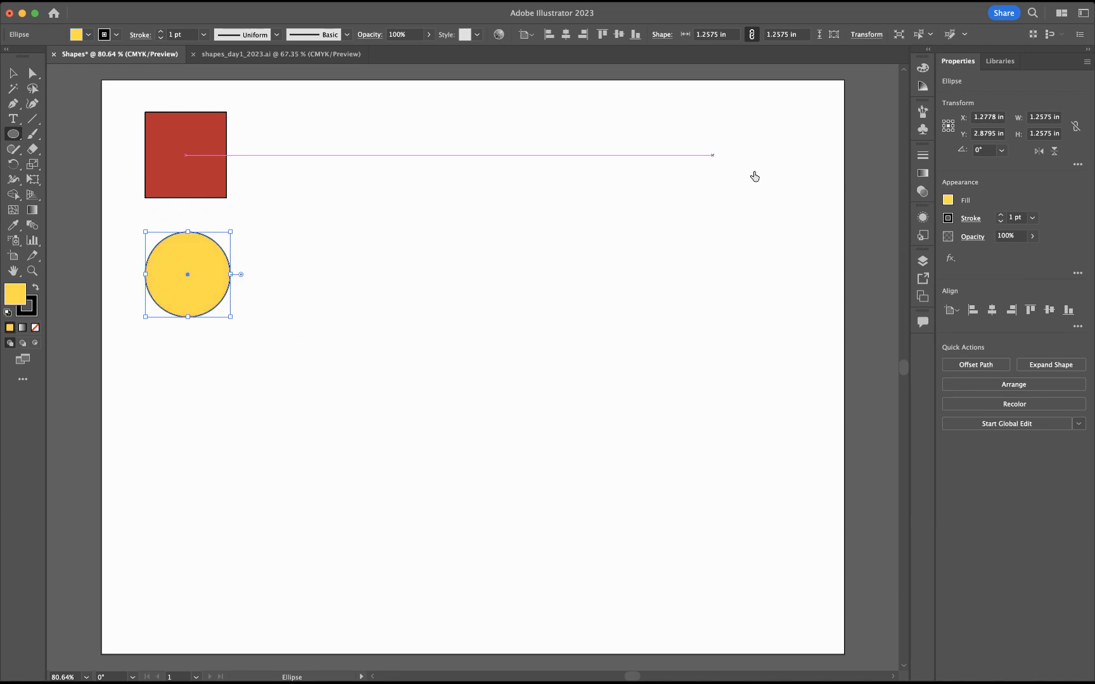
{"action": "left_click", "coordinate": [764, 178]}
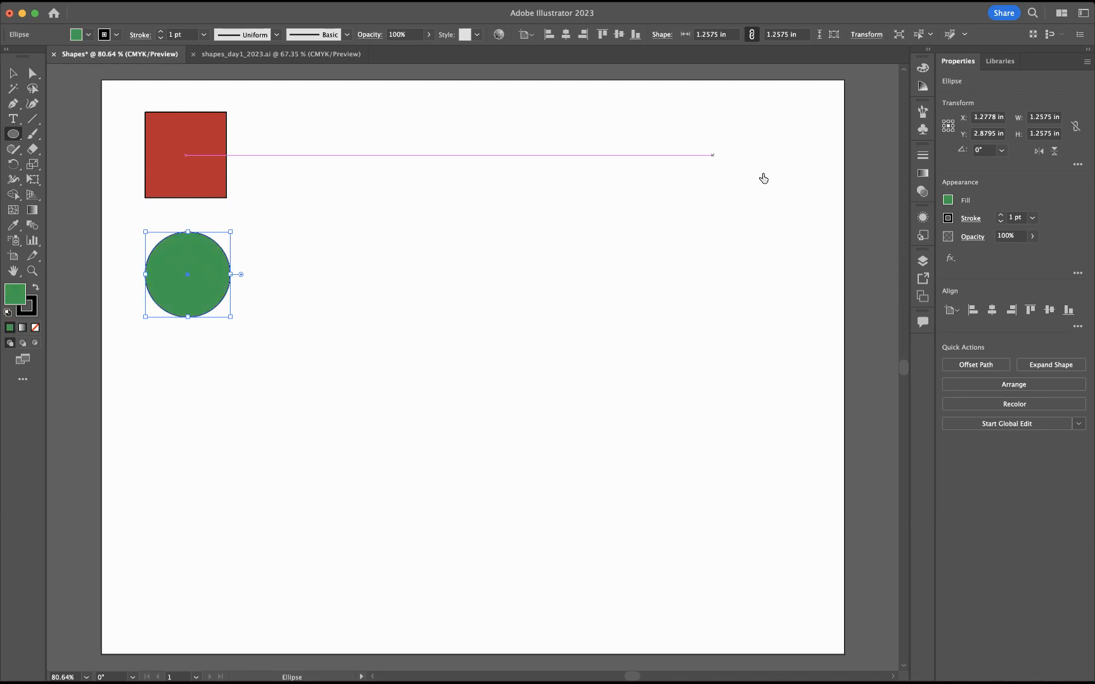
Step: Draw a hexagon about 1.48 by 1.46 in below the circle with the Polygon tool
{"action": "left_click", "coordinate": [13, 72]}
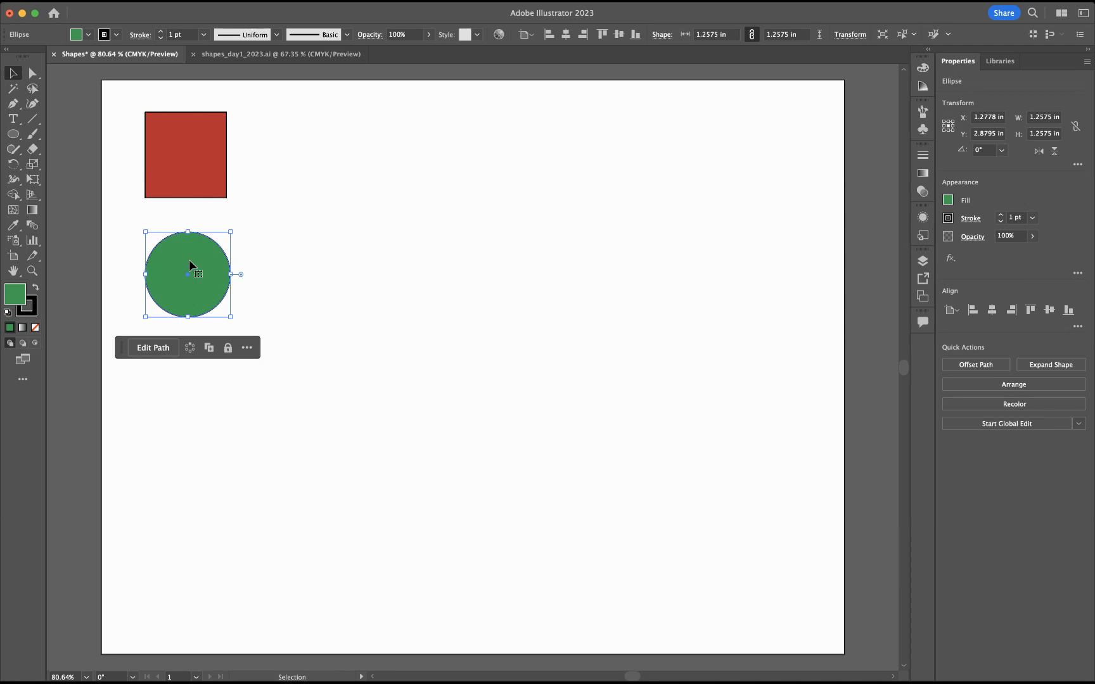
{"action": "left_click", "coordinate": [14, 134]}
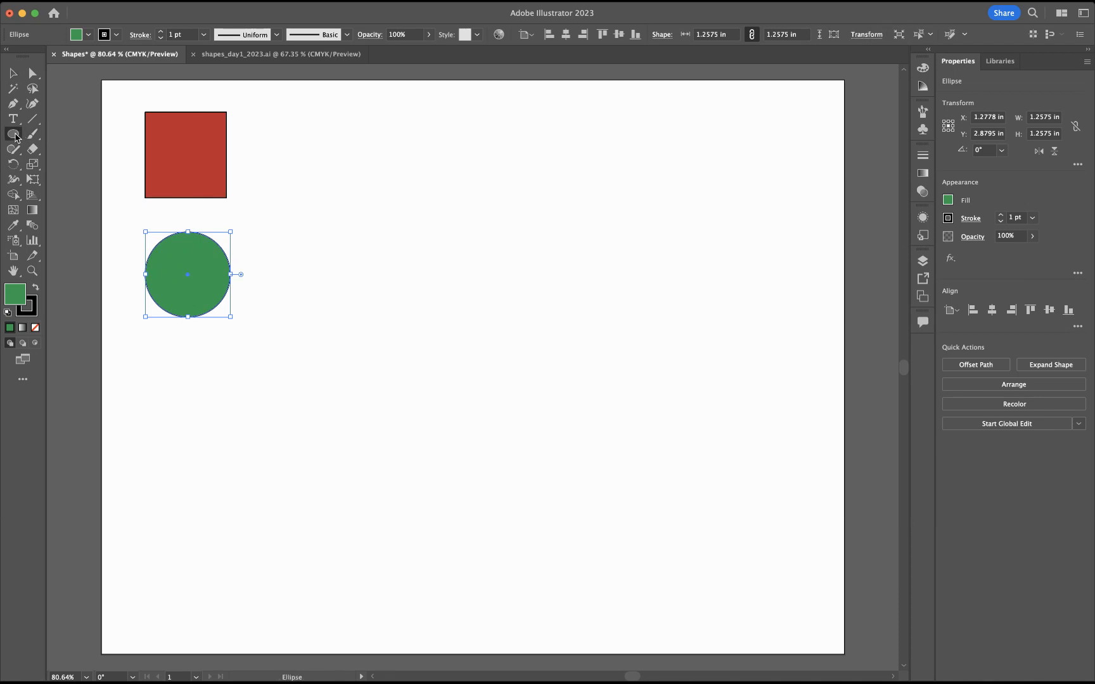
{"action": "left_click", "coordinate": [13, 134], "text": "alt"}
{"action": "left_click_drag", "start_coordinate": [152, 353], "coordinate": [188, 391]}
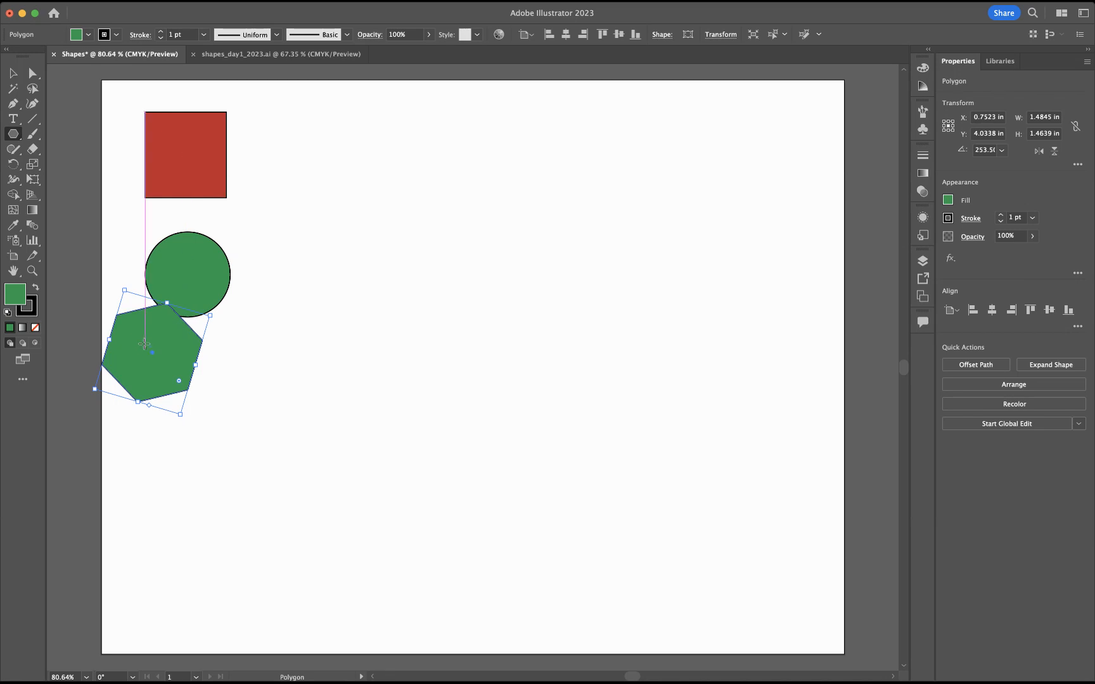
Step: Arrange the circle and hexagon in a separated vertical column beneath the red rectangle
{"action": "left_click", "coordinate": [13, 74]}
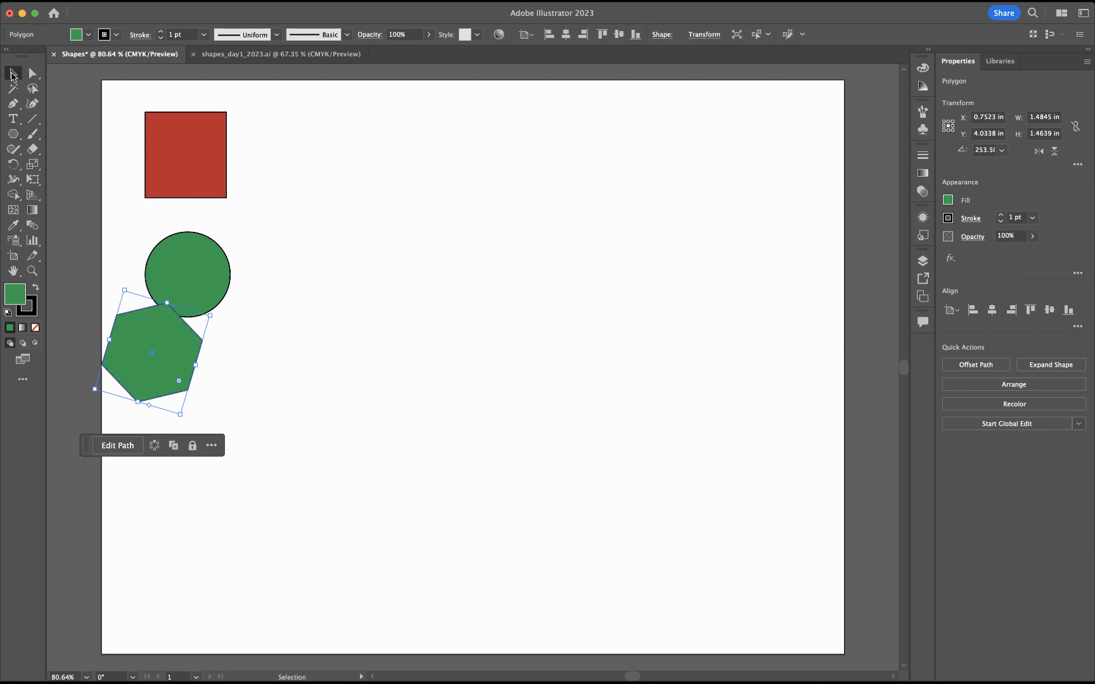
{"action": "left_click_drag", "start_coordinate": [127, 318], "coordinate": [168, 351]}
{"action": "left_click_drag", "start_coordinate": [178, 274], "coordinate": [171, 252]}
{"action": "left_click_drag", "start_coordinate": [183, 387], "coordinate": [172, 361]}
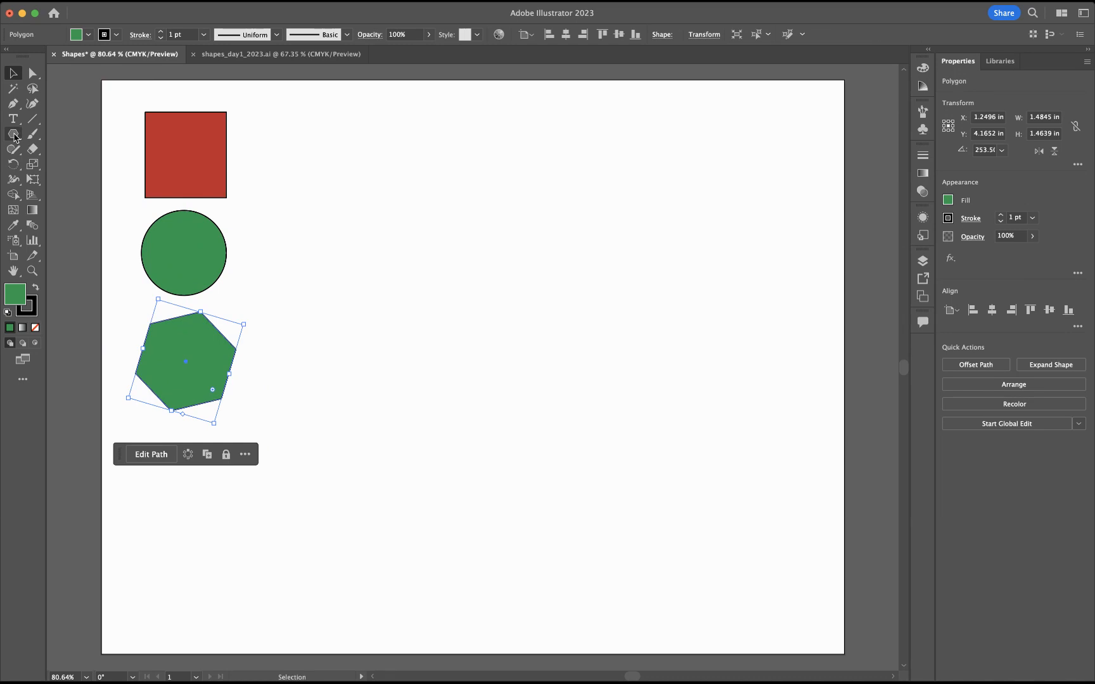
Step: Draw a five-pointed star, scale it to about 1.53 by 1.45 in and place it below the hexagon
{"action": "left_click_drag", "start_coordinate": [15, 136], "coordinate": [54, 198]}
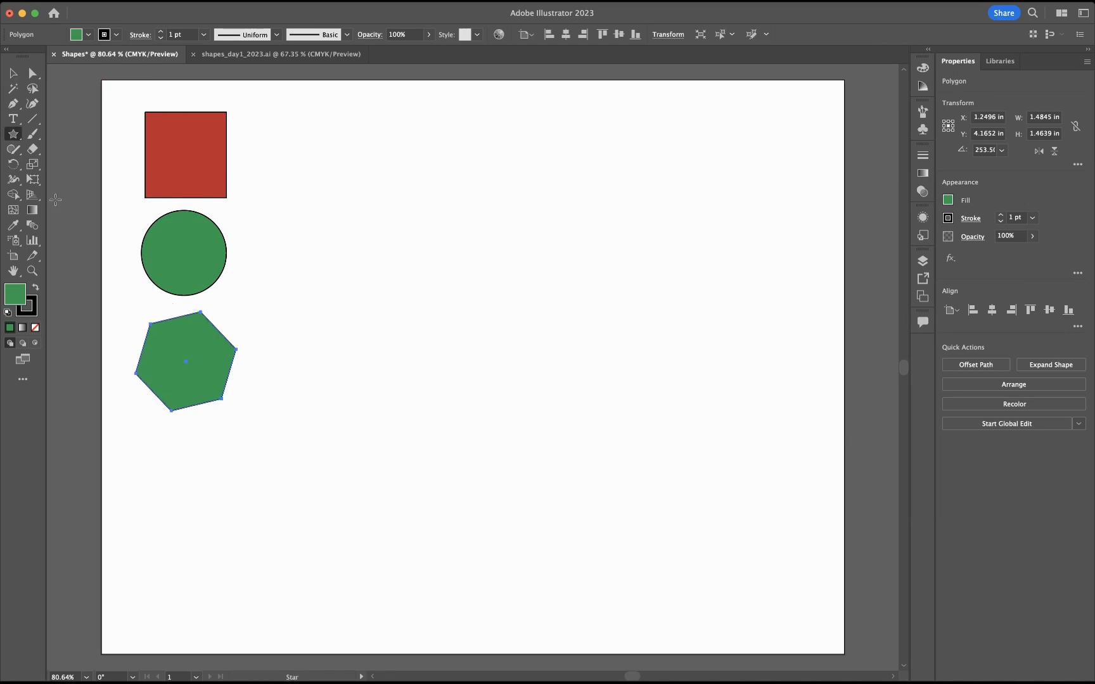
{"action": "left_click_drag", "start_coordinate": [159, 452], "coordinate": [193, 497]}
{"action": "left_click", "coordinate": [13, 74]}
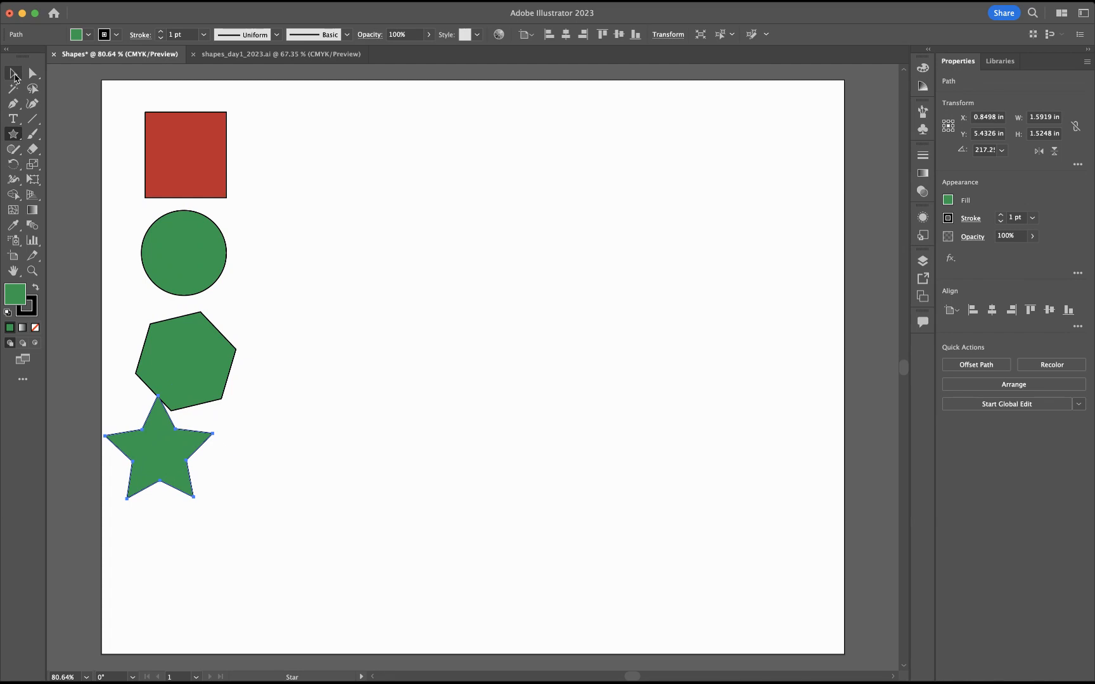
{"action": "left_click_drag", "start_coordinate": [159, 429], "coordinate": [188, 481]}
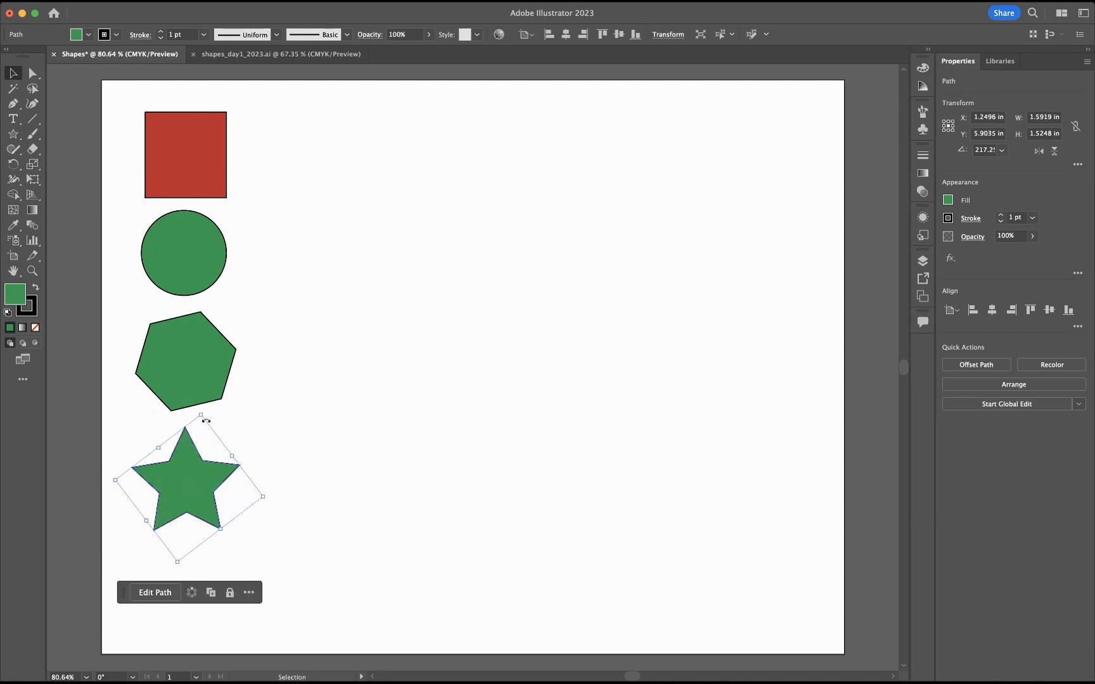
{"action": "mouse_move", "coordinate": [204, 416]}
{"action": "left_mouse_down"}
{"action": "mouse_move", "coordinate": [191, 503]}
{"action": "mouse_move", "coordinate": [226, 456]}
{"action": "mouse_move", "coordinate": [232, 420]}
{"action": "mouse_move", "coordinate": [150, 431]}
{"action": "mouse_move", "coordinate": [300, 375]}
{"action": "mouse_move", "coordinate": [218, 431]}
{"action": "mouse_move", "coordinate": [141, 448]}
{"action": "mouse_move", "coordinate": [228, 437]}
{"action": "mouse_move", "coordinate": [209, 412]}
{"action": "mouse_move", "coordinate": [205, 424]}
{"action": "left_mouse_up"}
{"action": "left_click_drag", "start_coordinate": [180, 482], "coordinate": [180, 474]}
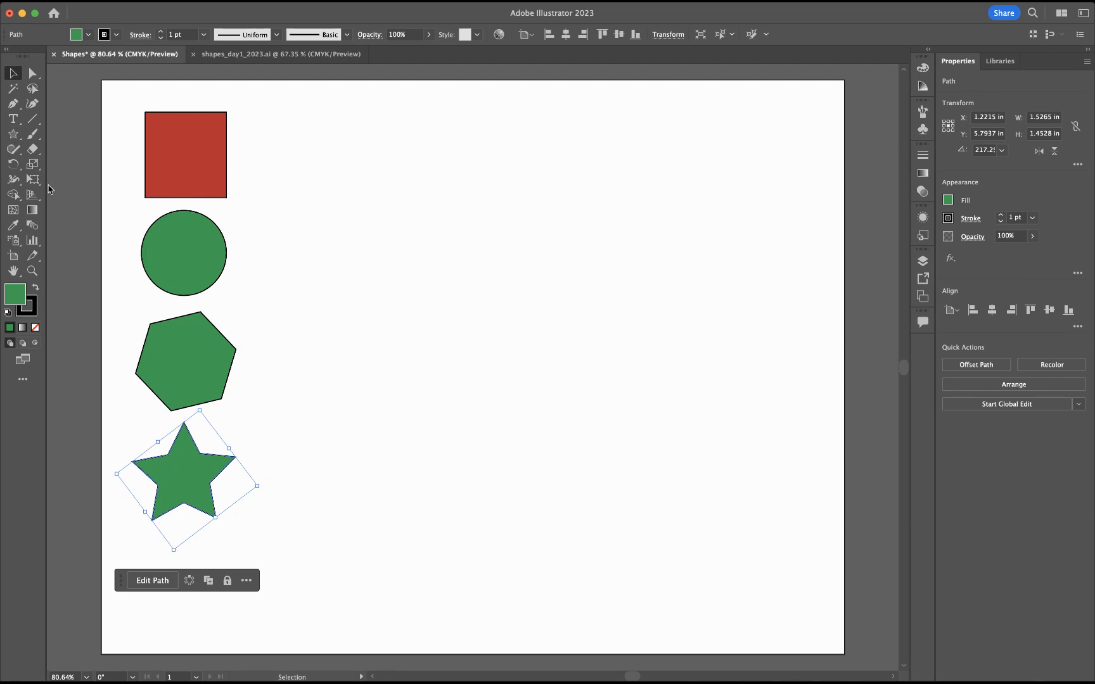
{"action": "key", "text": "p"}
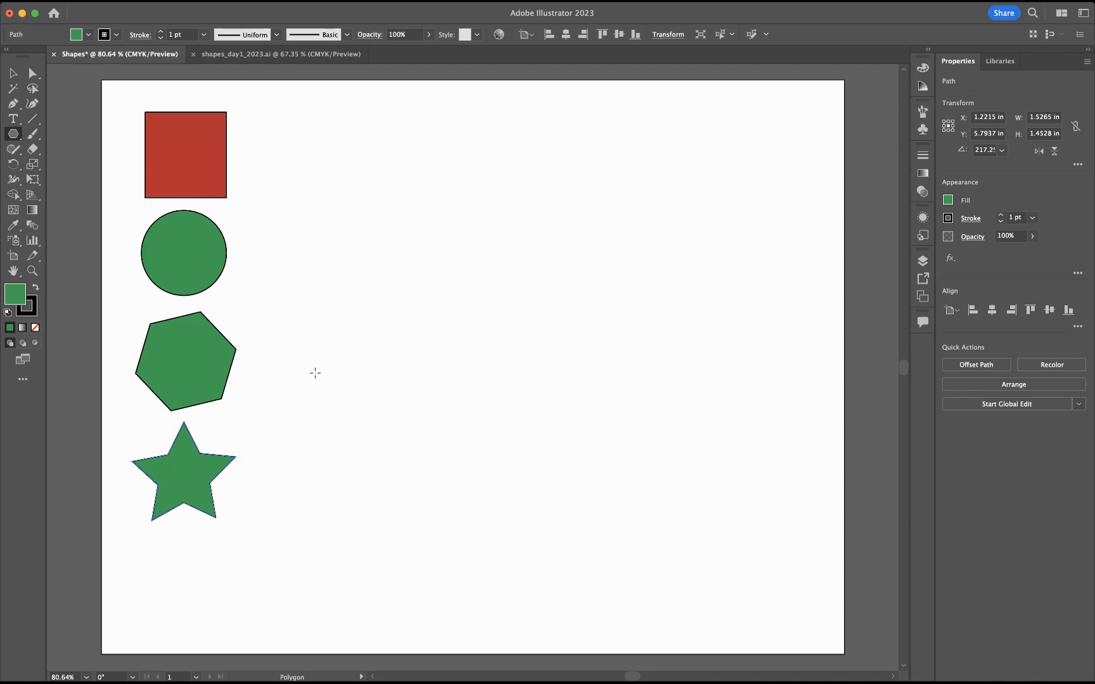
{"action": "left_click_drag", "start_coordinate": [313, 371], "coordinate": [355, 336]}
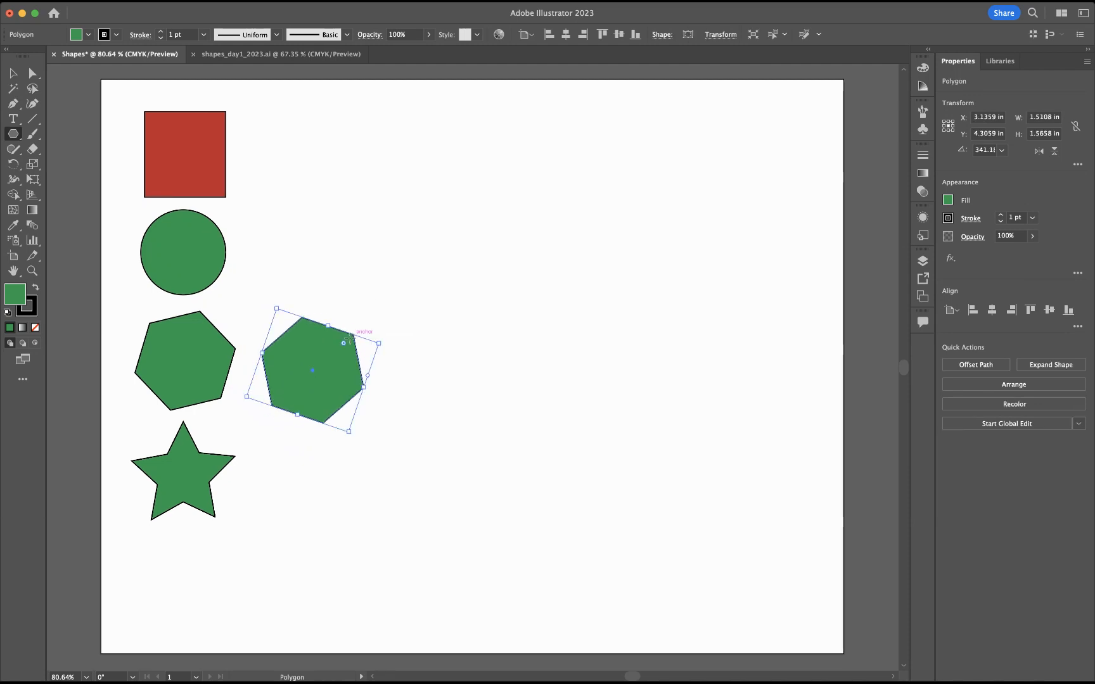
{"action": "key", "text": "Down"}
{"action": "key", "text": "Down"}
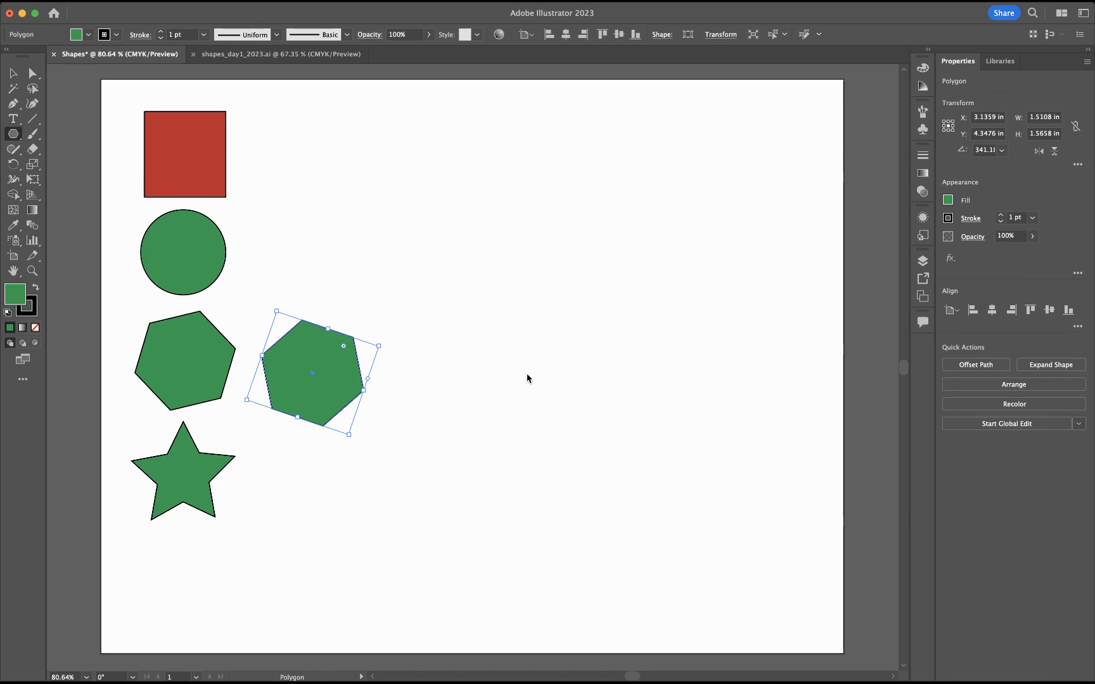
{"action": "key", "text": "super+z"}
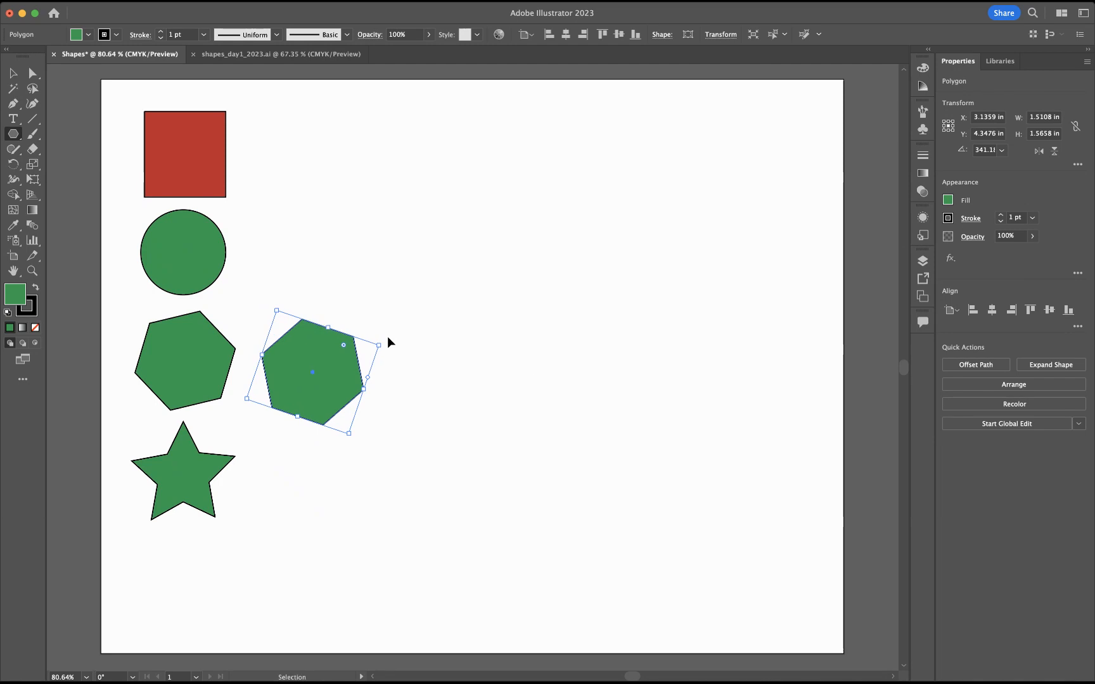
{"action": "key", "text": "super+z"}
{"action": "key", "text": "super+z"}
{"action": "key", "text": "super+z"}
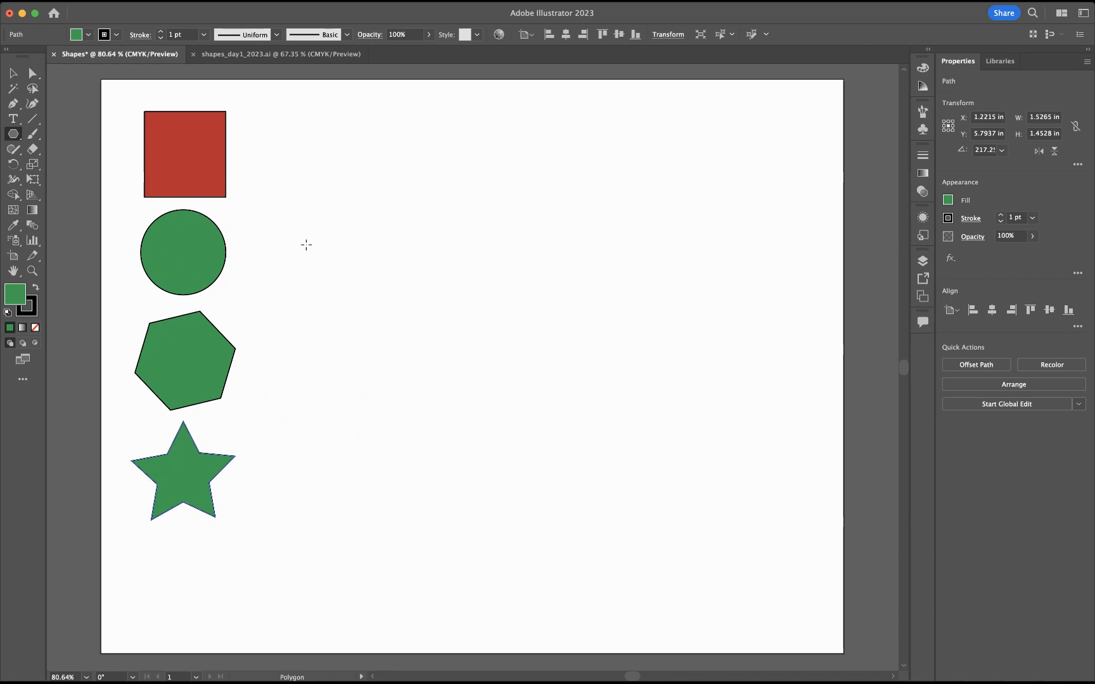
Step: Draw a three-sided polygon about 1.68 by 1.47 in in the empty area beside the column of shapes
{"action": "left_click_drag", "start_coordinate": [310, 303], "coordinate": [366, 337]}
{"action": "key", "text": "Down"}
{"action": "key", "text": "Down"}
{"action": "key", "text": "Down"}
{"action": "key", "text": "Up"}
{"action": "key", "text": "Up"}
{"action": "key", "text": "Up"}
{"action": "key", "text": "Up"}
{"action": "key", "text": "Down"}
{"action": "key", "text": "Down"}
{"action": "key", "text": "Down"}
{"action": "key", "text": "Down"}
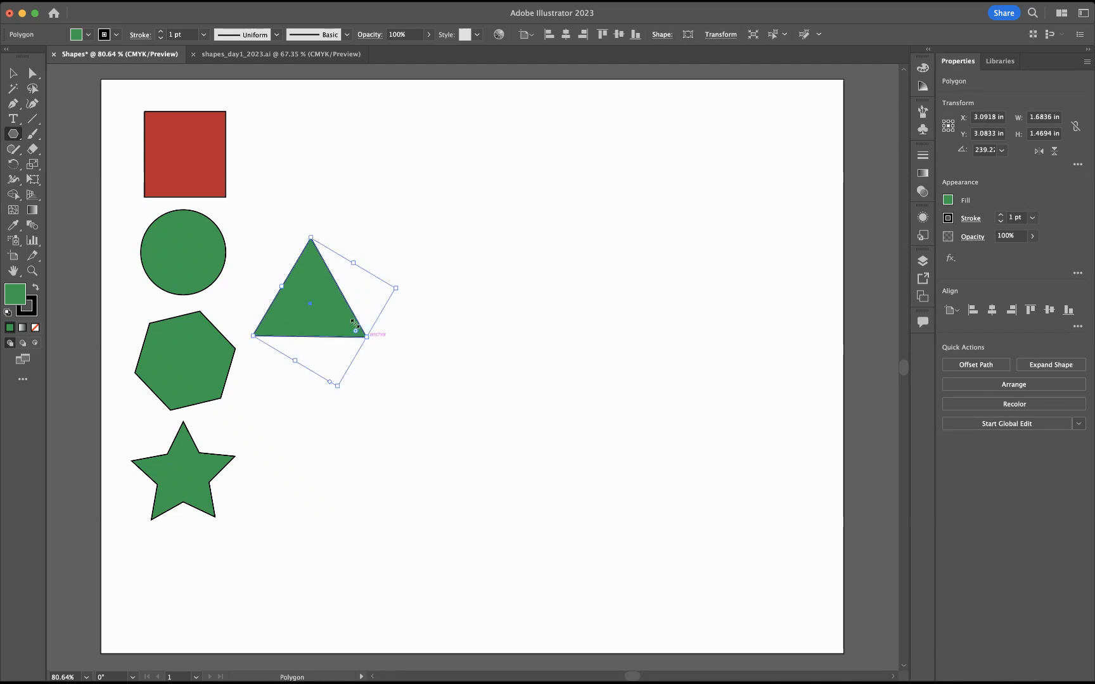
Step: Rotate the triangle by about 120° and move it below the star, in line with the column
{"action": "left_click", "coordinate": [13, 73]}
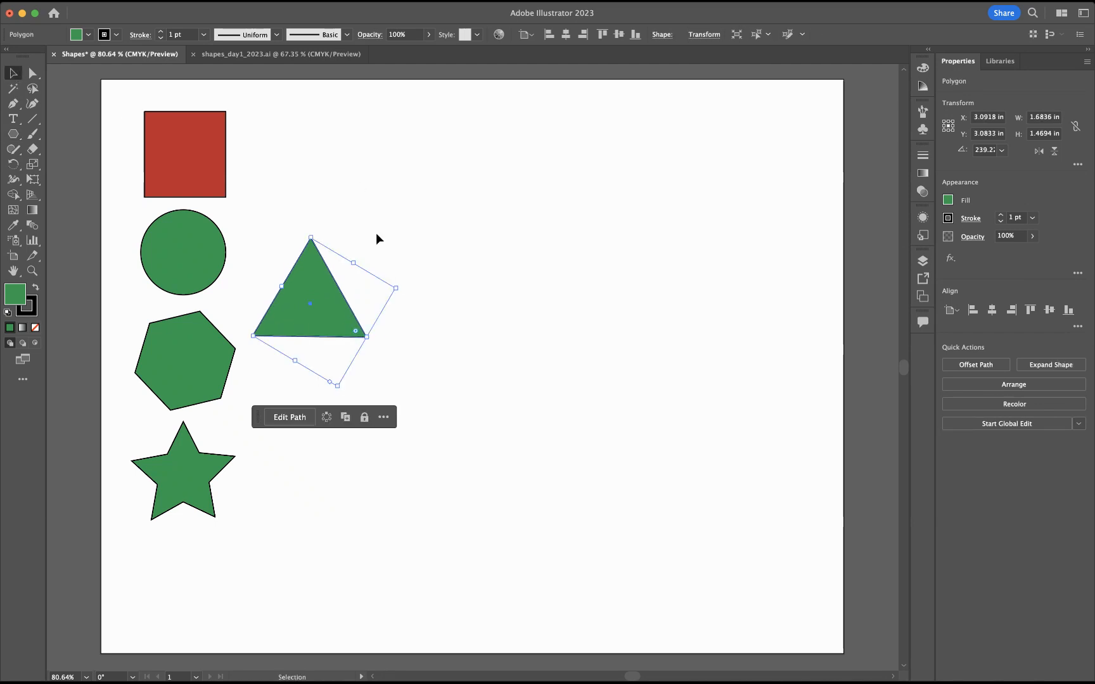
{"action": "left_click_drag", "start_coordinate": [397, 286], "coordinate": [261, 249]}
{"action": "left_click_drag", "start_coordinate": [325, 305], "coordinate": [199, 587]}
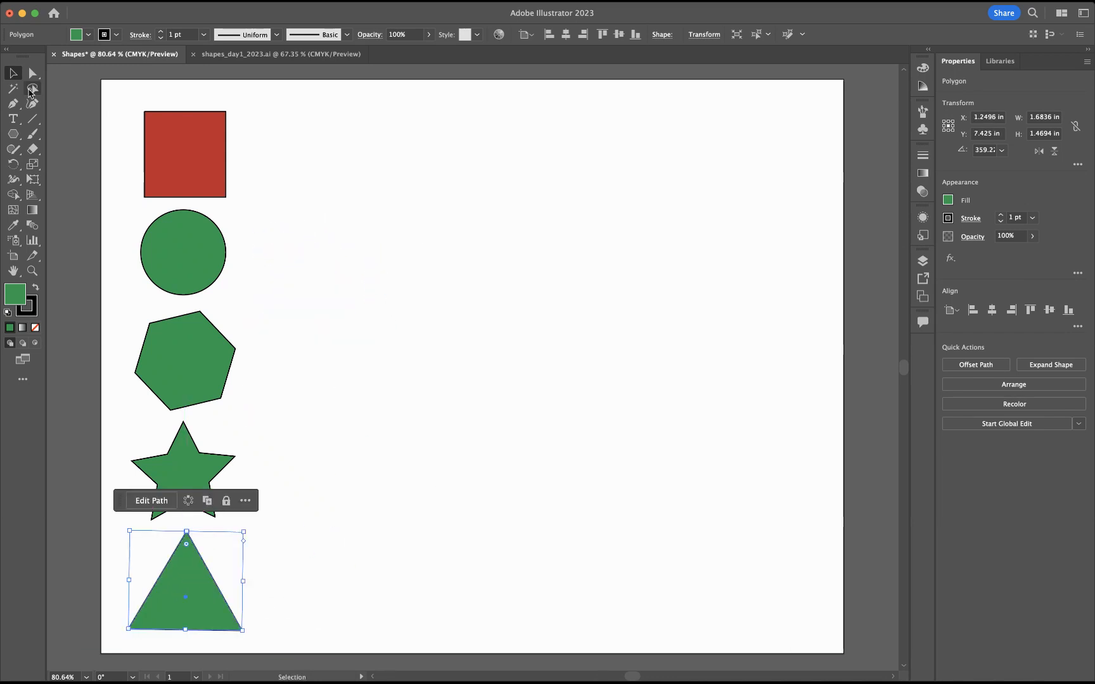
Step: Fill the circle dark blue and the hexagon yellow
{"action": "left_click", "coordinate": [165, 255]}
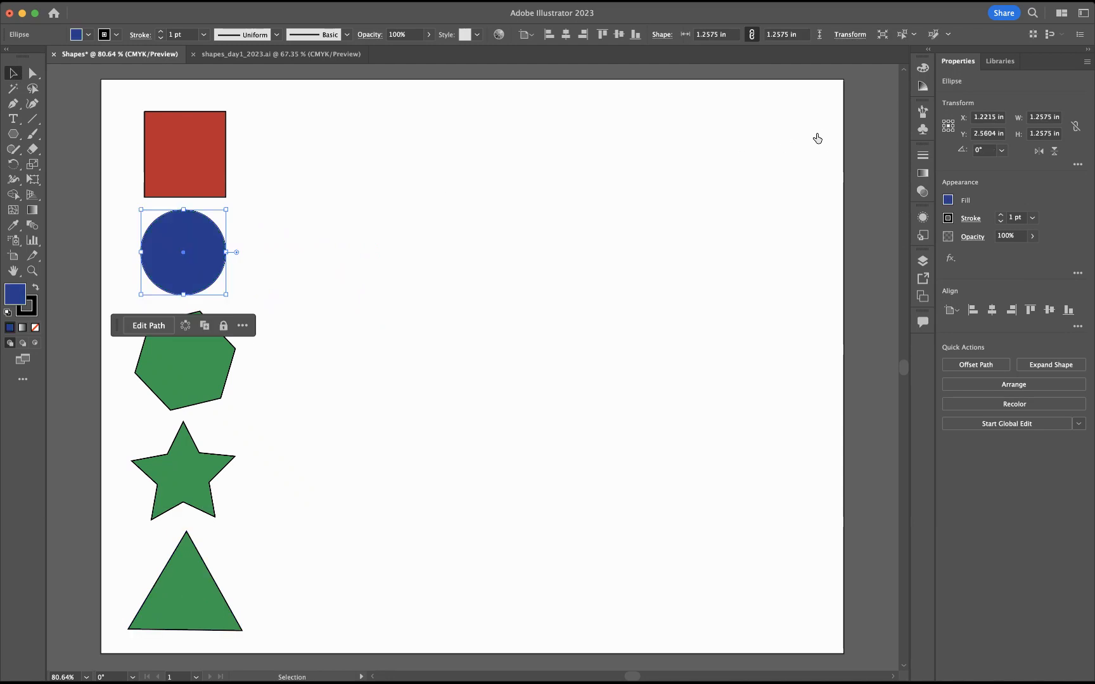
{"action": "left_click", "coordinate": [189, 379]}
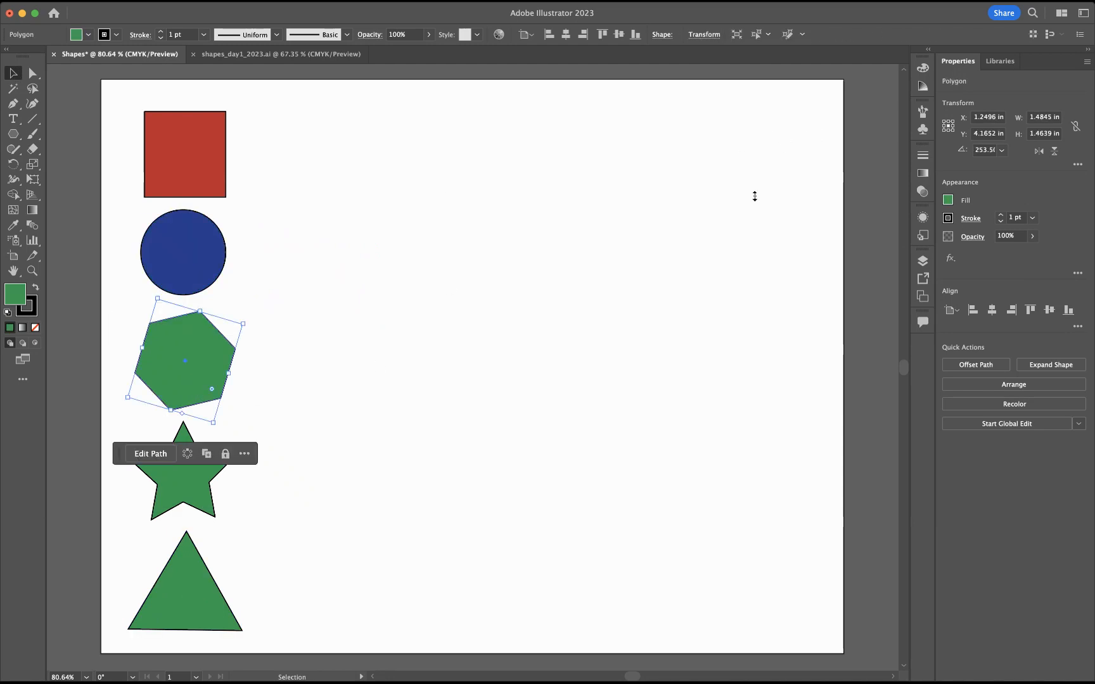
{"action": "left_click", "coordinate": [774, 125]}
Step: Fill the star purple and the triangle orange, leaving nothing selected
{"action": "left_click", "coordinate": [183, 484]}
{"action": "left_click", "coordinate": [781, 181]}
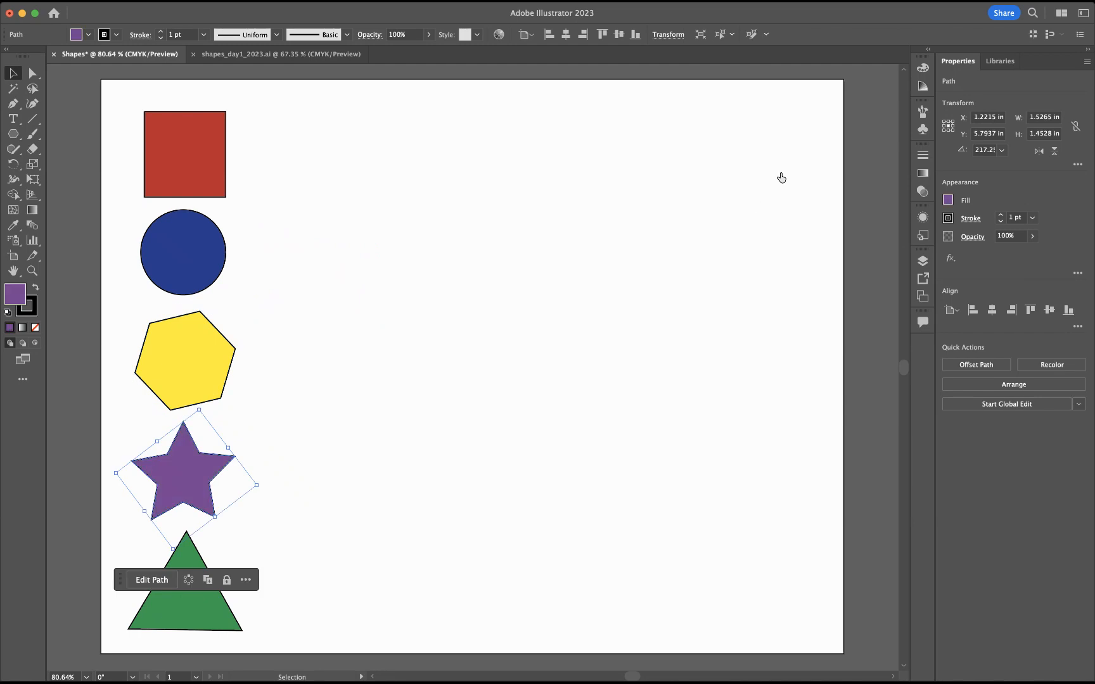
{"action": "left_click", "coordinate": [206, 622]}
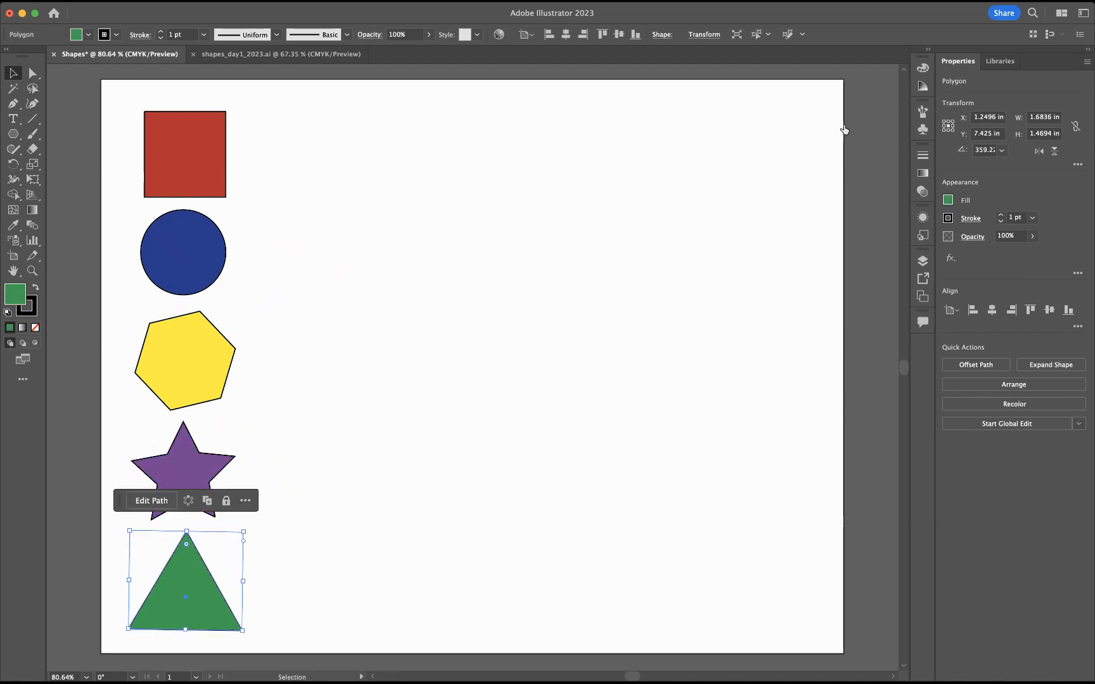
{"action": "left_click", "coordinate": [746, 177]}
{"action": "left_click", "coordinate": [495, 308]}
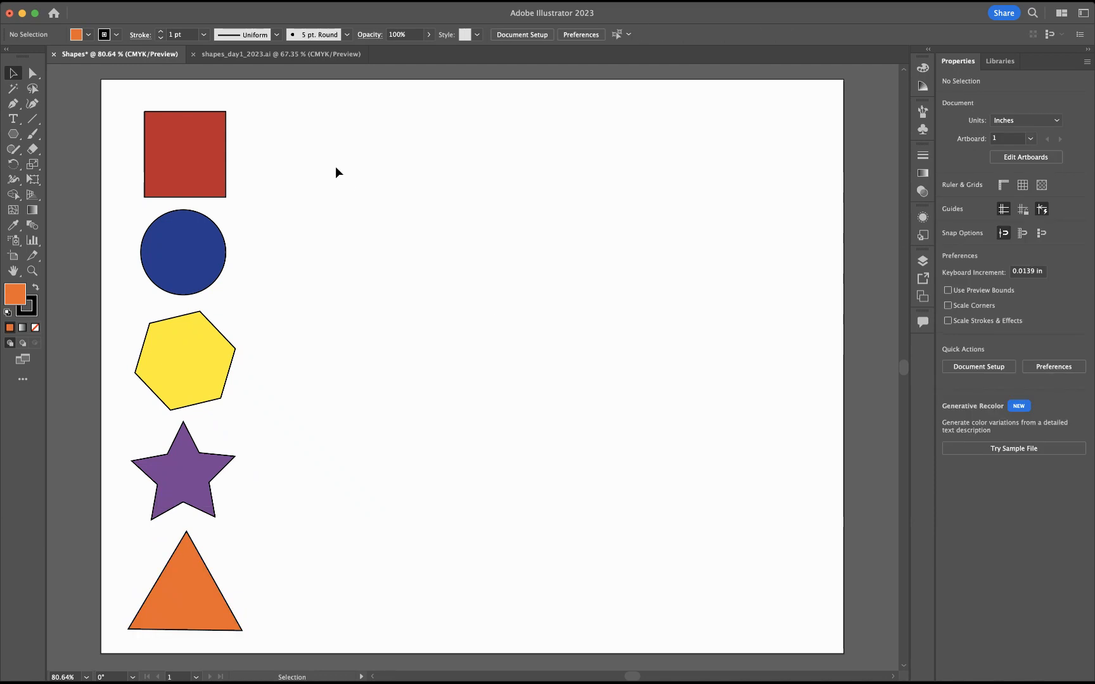
{"action": "left_click", "coordinate": [199, 163]}
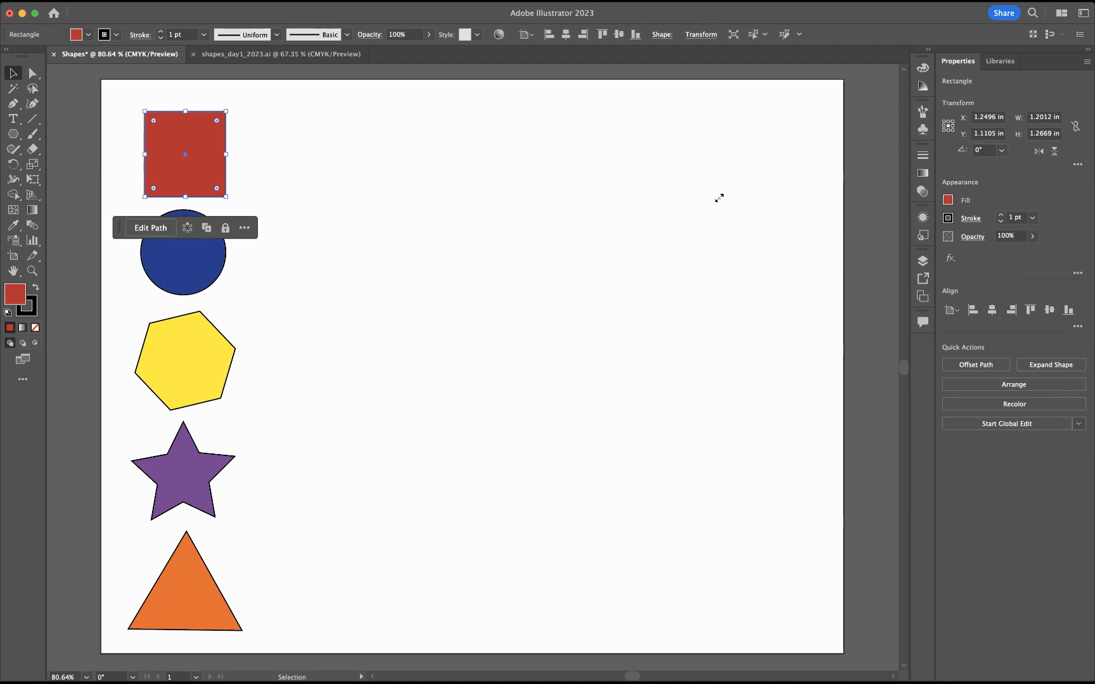
{"action": "left_click", "coordinate": [690, 199]}
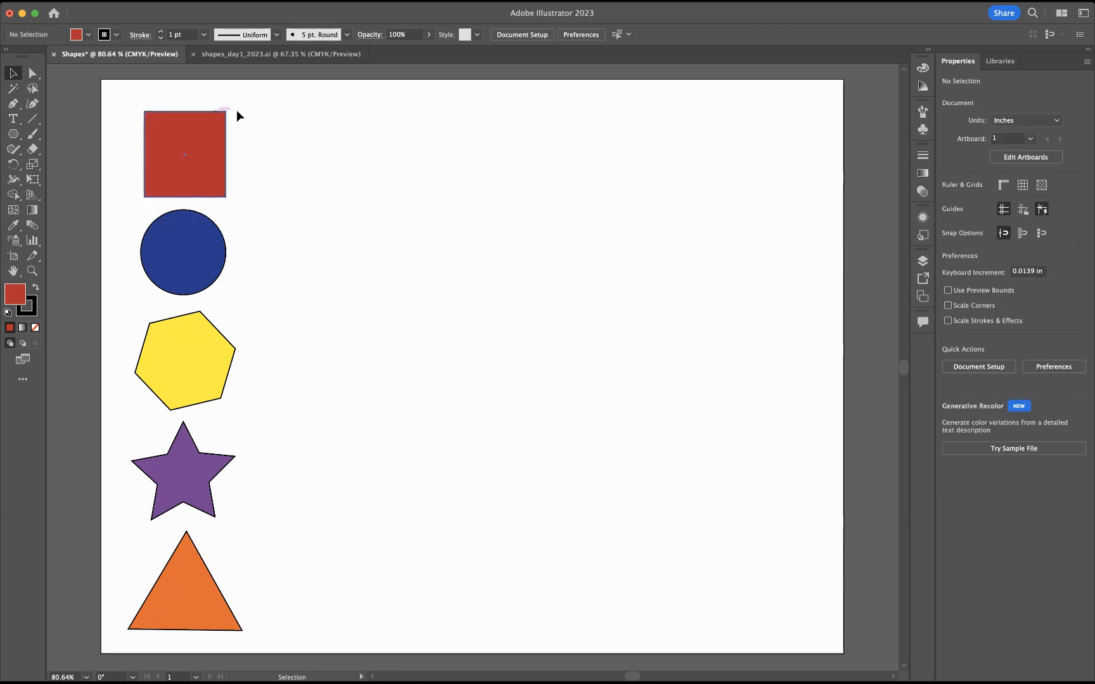
{"action": "left_click", "coordinate": [186, 160]}
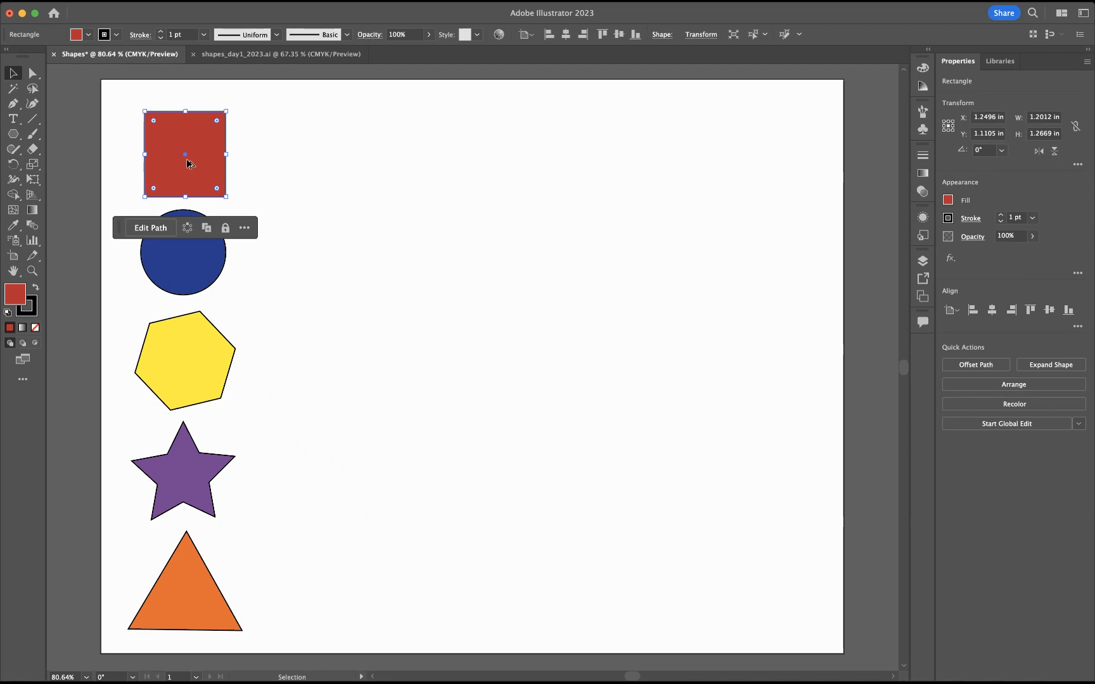
{"action": "left_click_drag", "start_coordinate": [186, 159], "coordinate": [302, 167]}
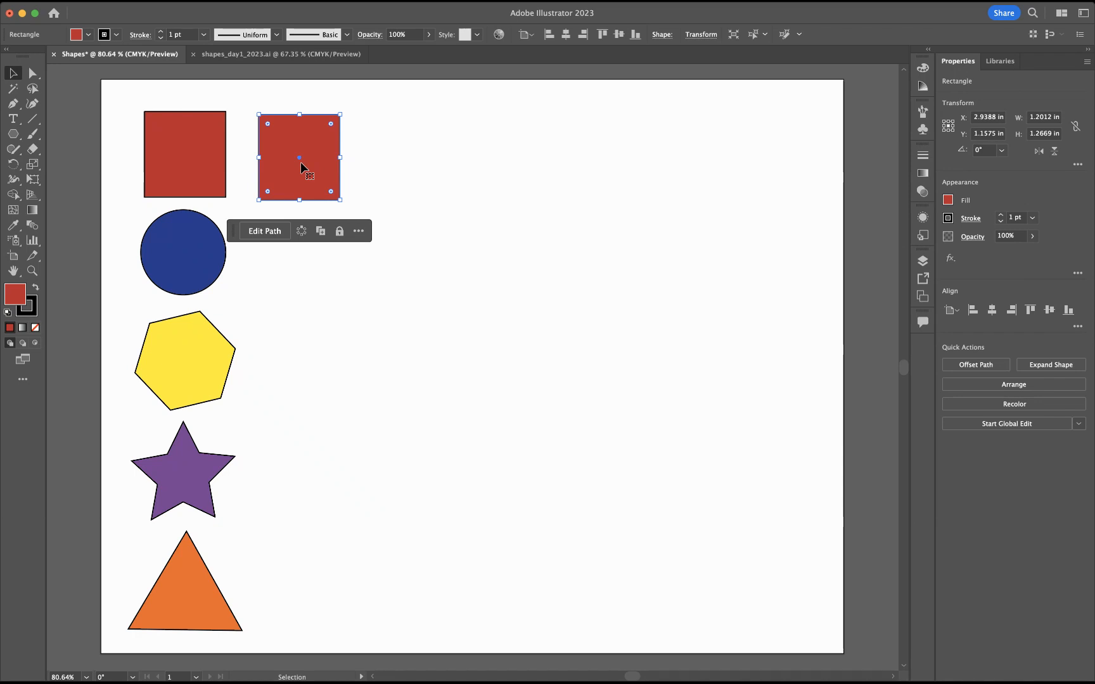
{"action": "key", "text": "Delete"}
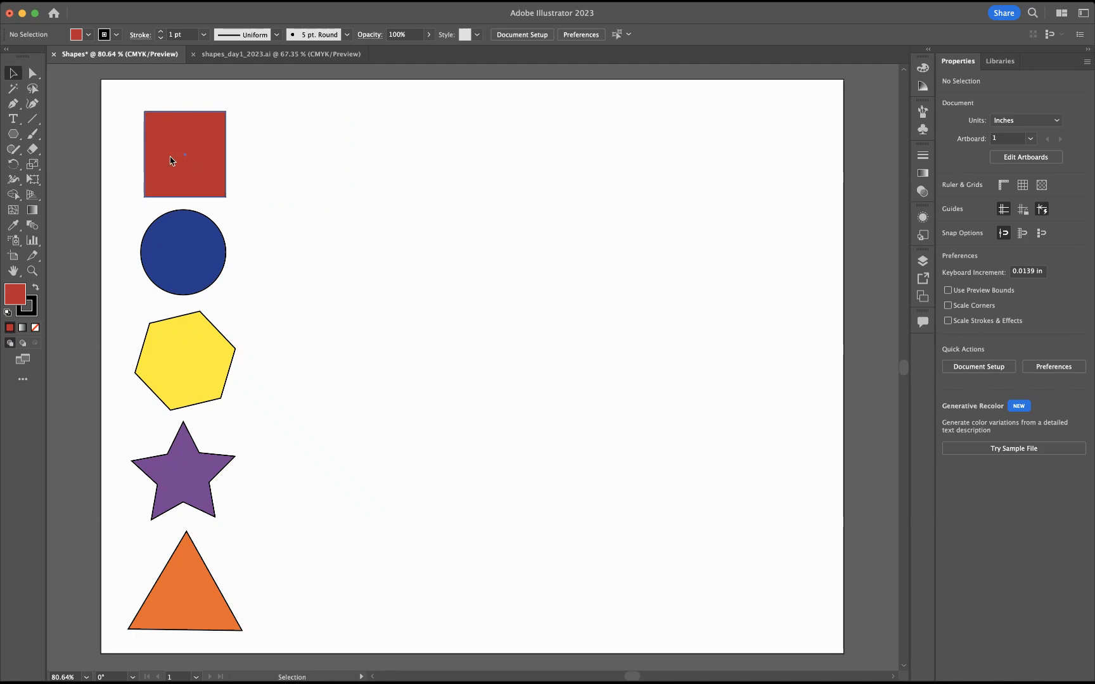
Step: Copy the red square, place the copy beside it in a second column, and rotate it 45° clockwise into a diamond
{"action": "left_click", "coordinate": [171, 161]}
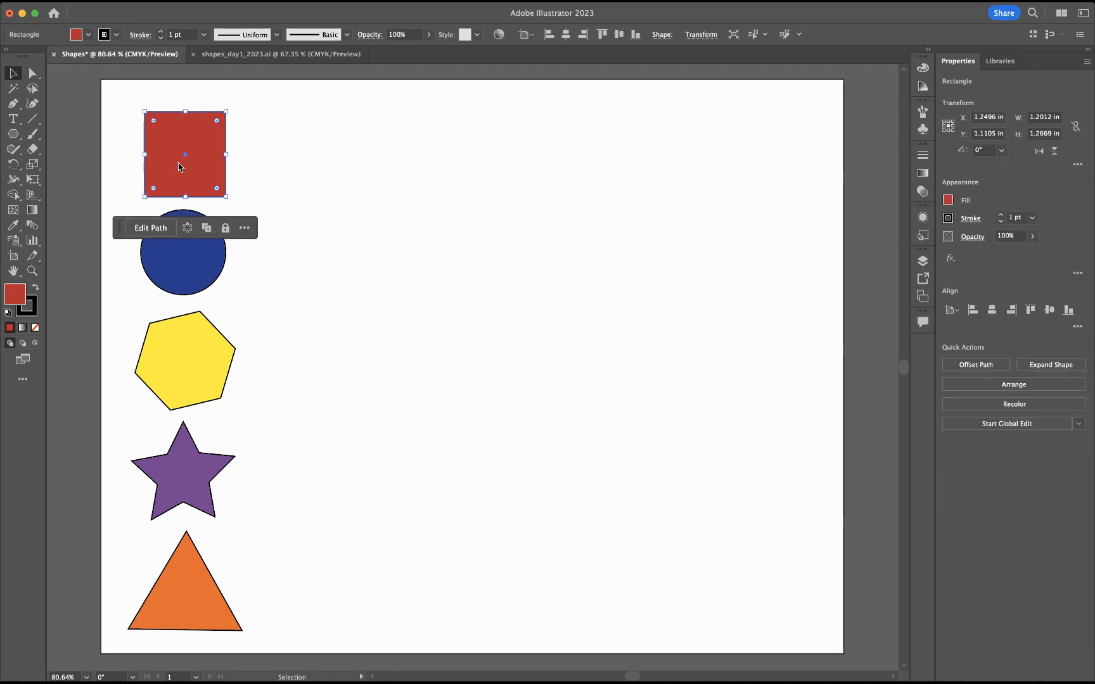
{"action": "left_click", "coordinate": [298, 127]}
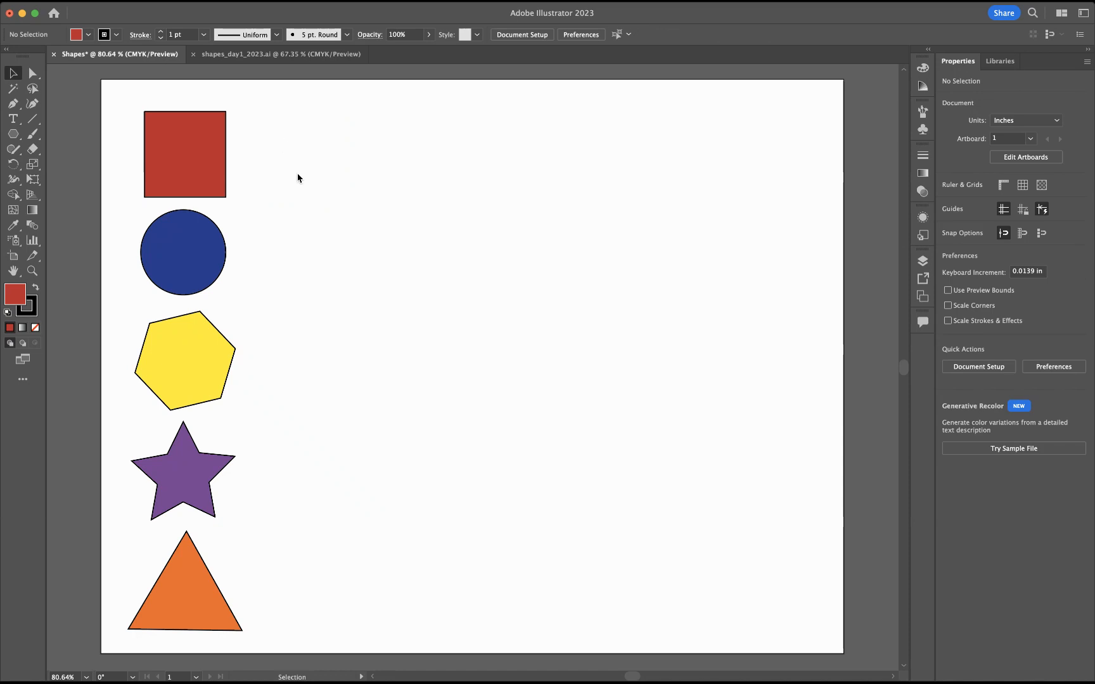
{"action": "key", "text": "super+v"}
{"action": "left_click_drag", "start_coordinate": [460, 338], "coordinate": [296, 124]}
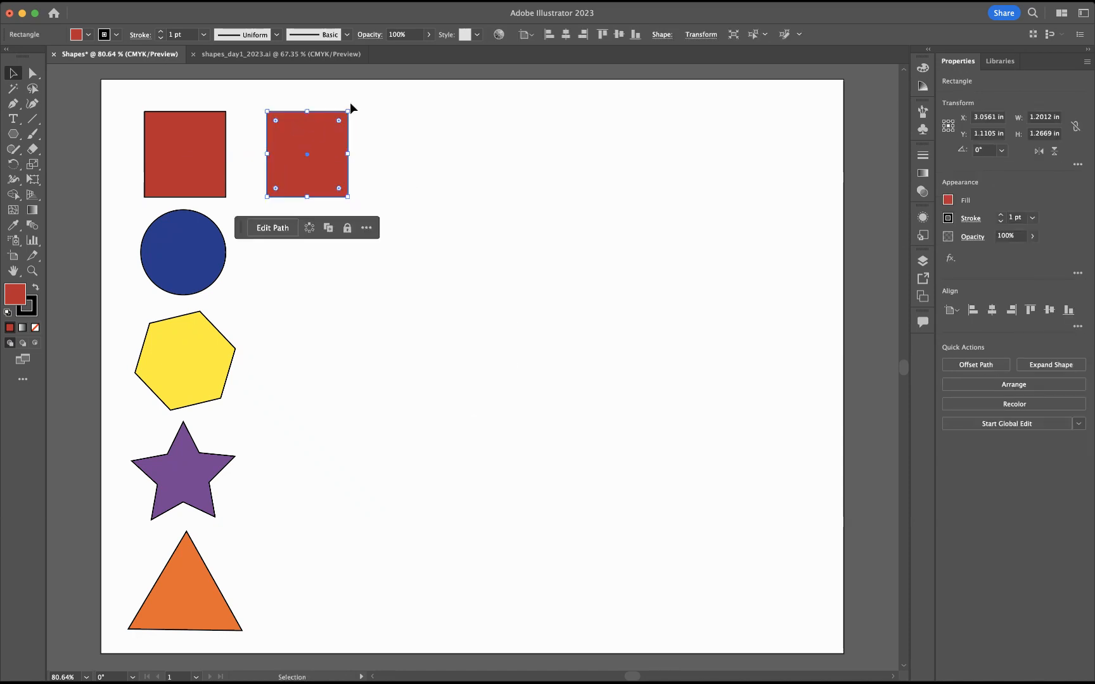
{"action": "left_click_drag", "start_coordinate": [354, 105], "coordinate": [367, 153]}
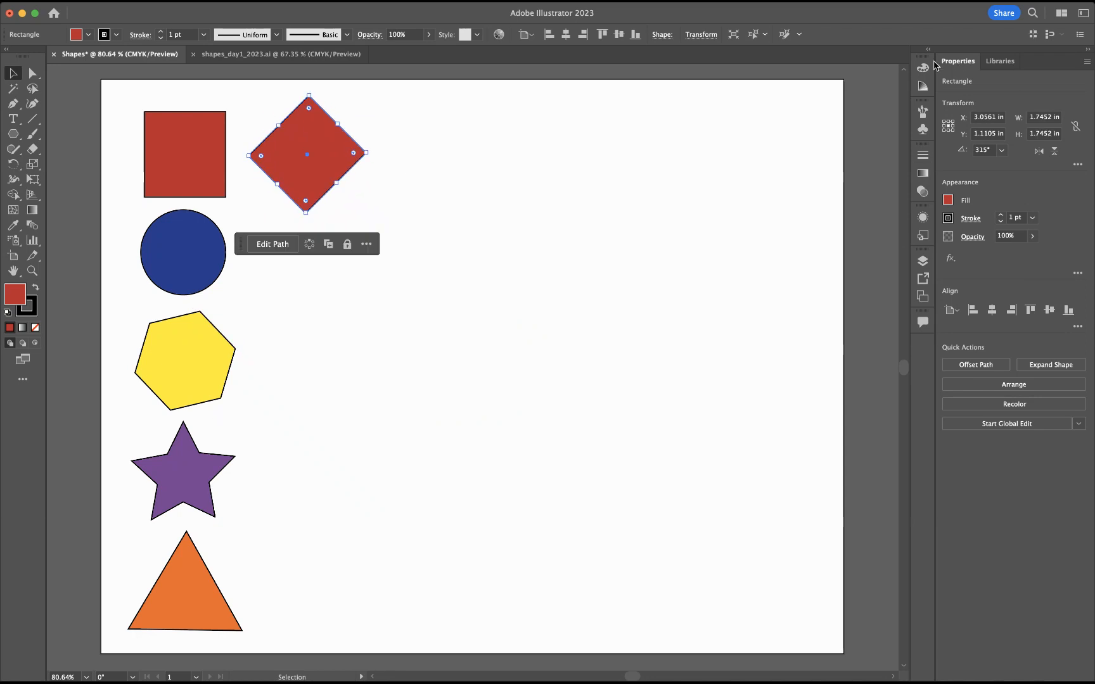
{"action": "left_click", "coordinate": [498, 252]}
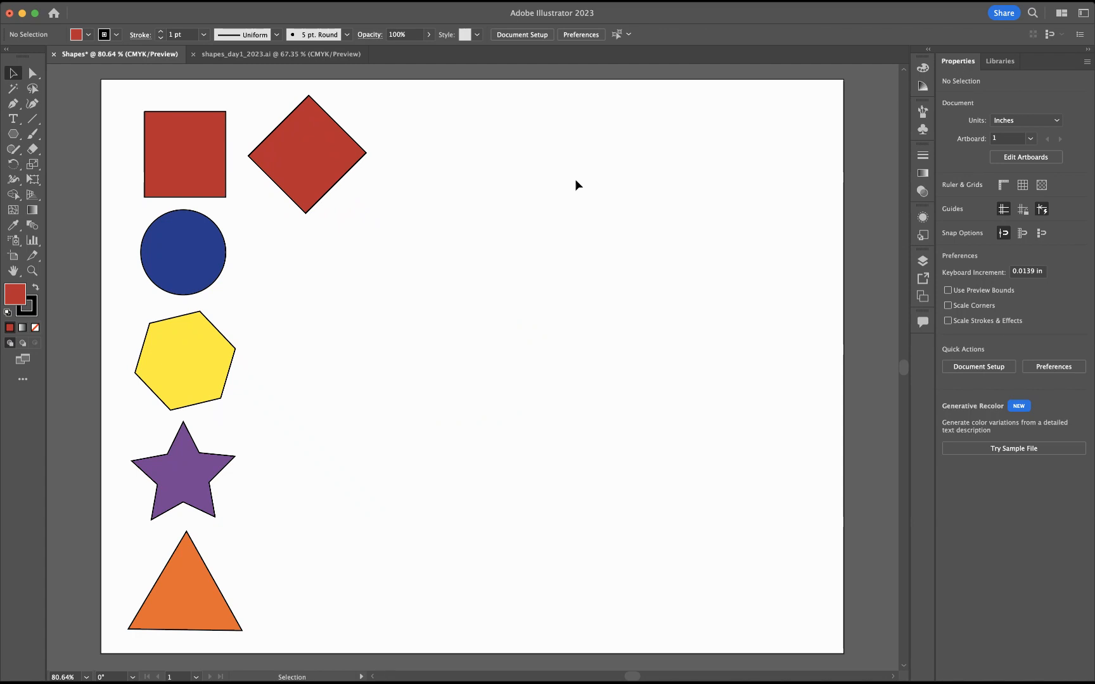
Step: Give the red diamond a yellow stroke with a weight of 7 pt
{"action": "left_click", "coordinate": [314, 165]}
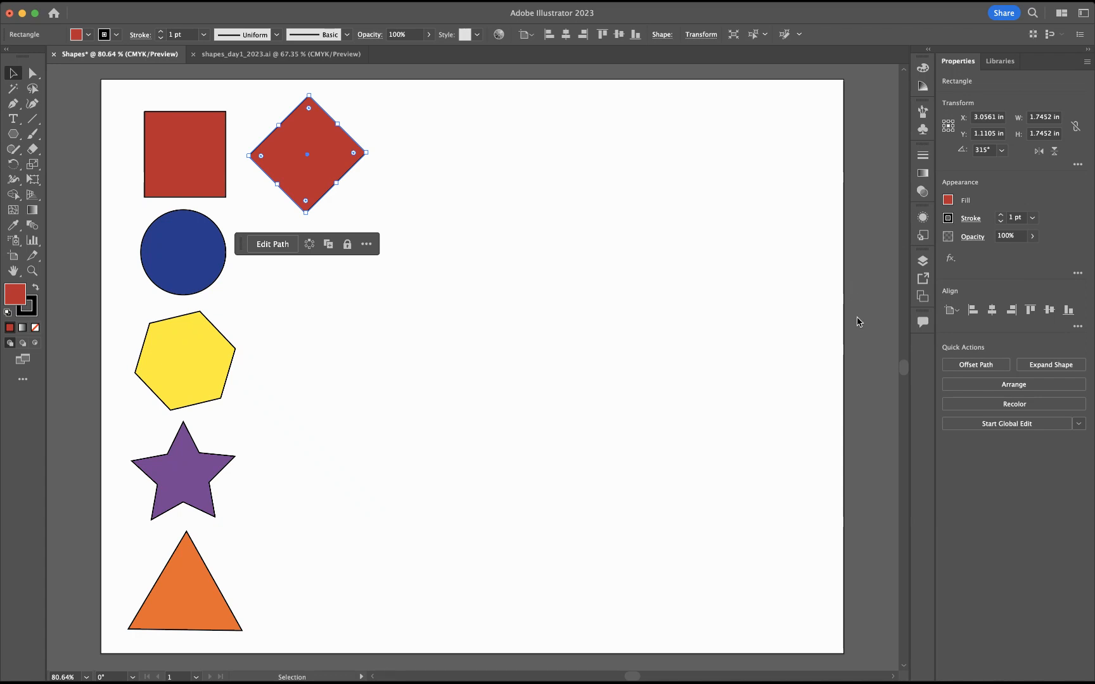
{"action": "left_click", "coordinate": [838, 315]}
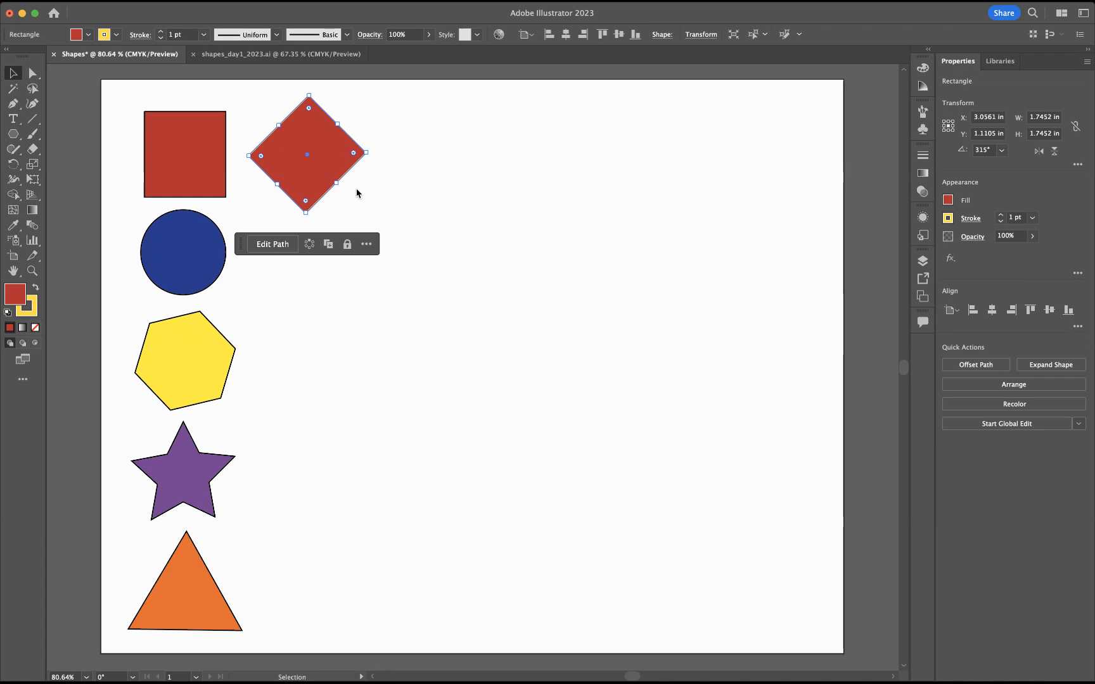
{"action": "left_click", "coordinate": [1001, 216]}
{"action": "left_click", "coordinate": [1001, 215]}
{"action": "left_click", "coordinate": [1001, 215]}
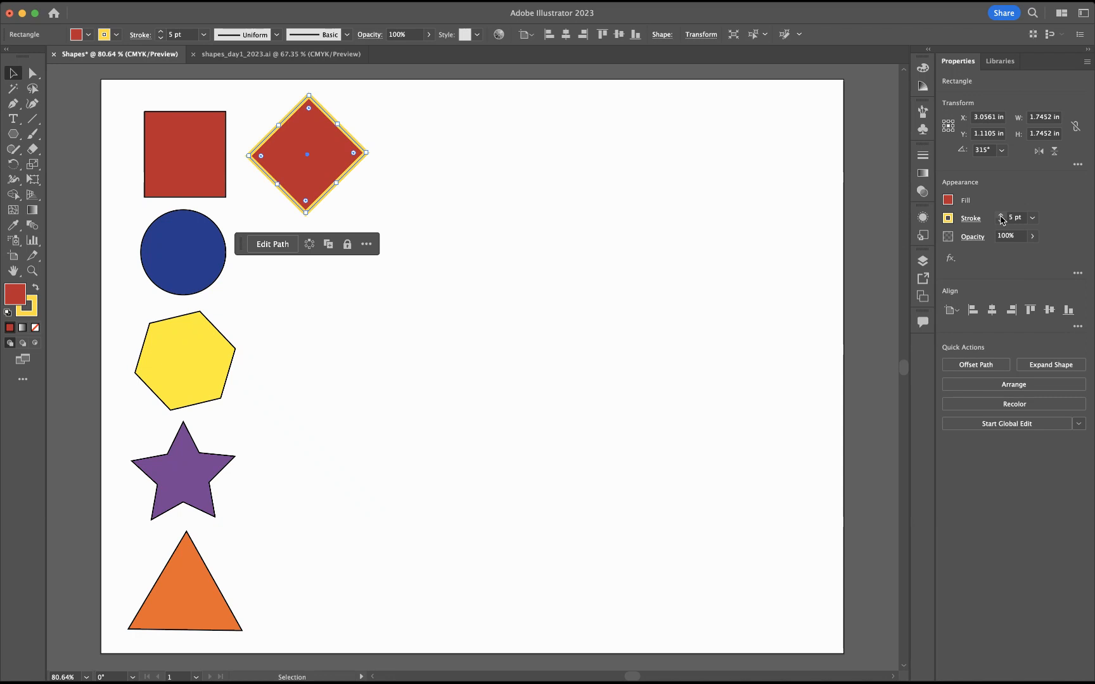
{"action": "left_click", "coordinate": [1001, 216]}
{"action": "left_click", "coordinate": [1001, 216]}
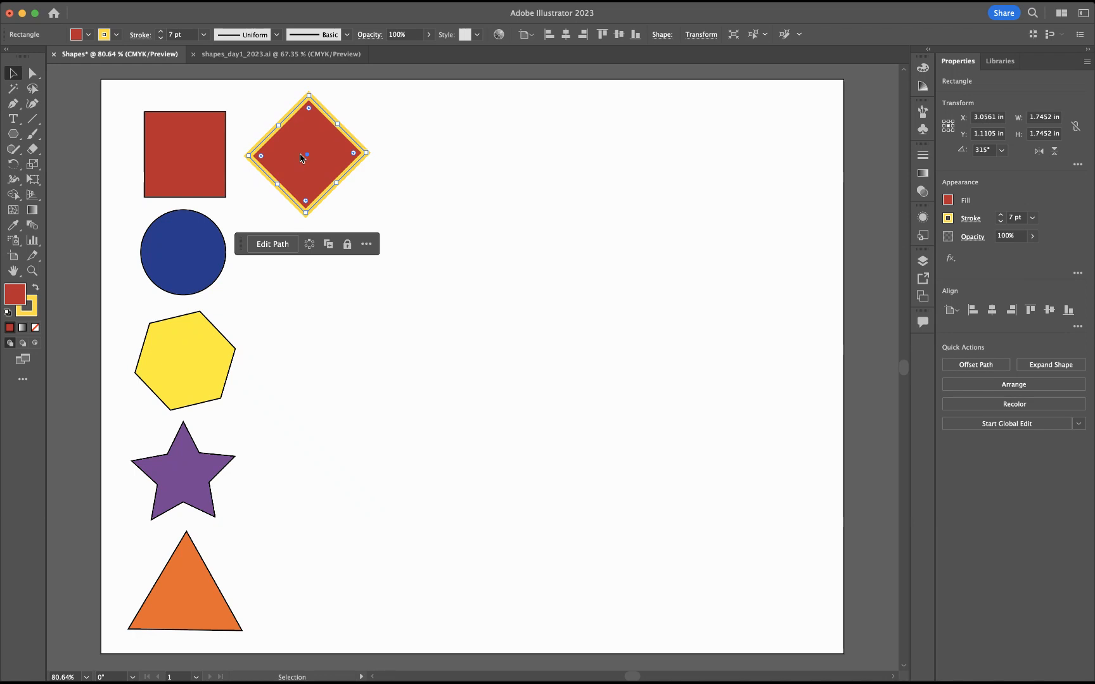
{"action": "left_click", "coordinate": [446, 155]}
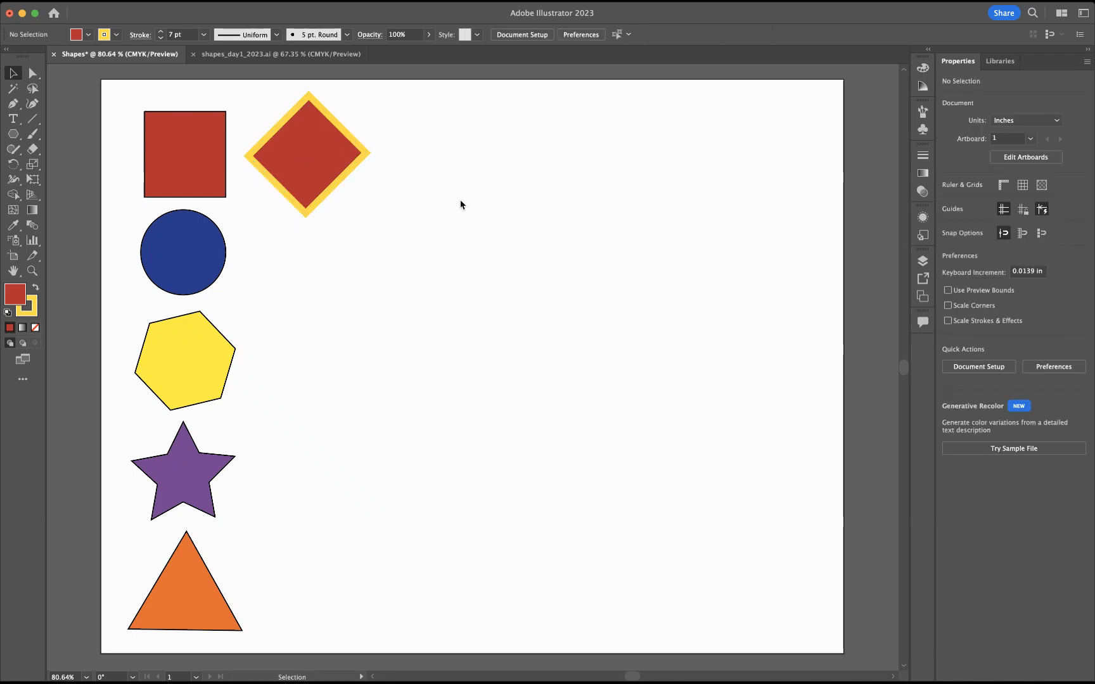
Step: Paste a copy of the yellow-outlined diamond beside it as a third column, and check the wonky white arrow examples in shapes_day1_2023.ai
{"action": "key", "text": "super+v"}
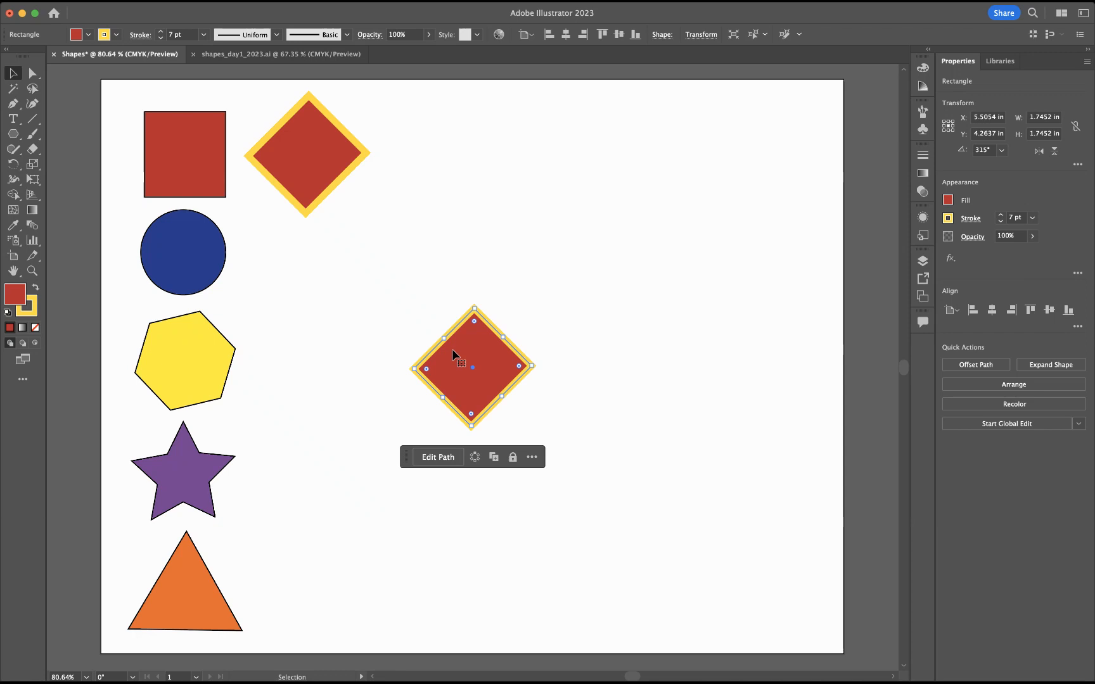
{"action": "left_click_drag", "start_coordinate": [451, 356], "coordinate": [428, 149]}
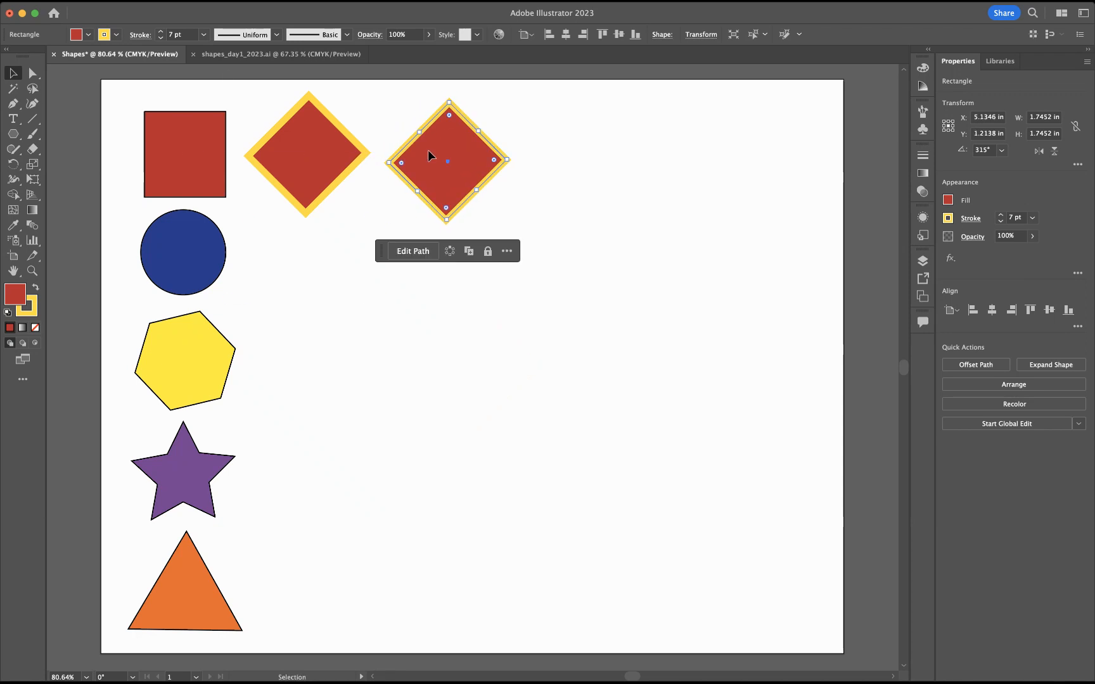
{"action": "left_click", "coordinate": [215, 55]}
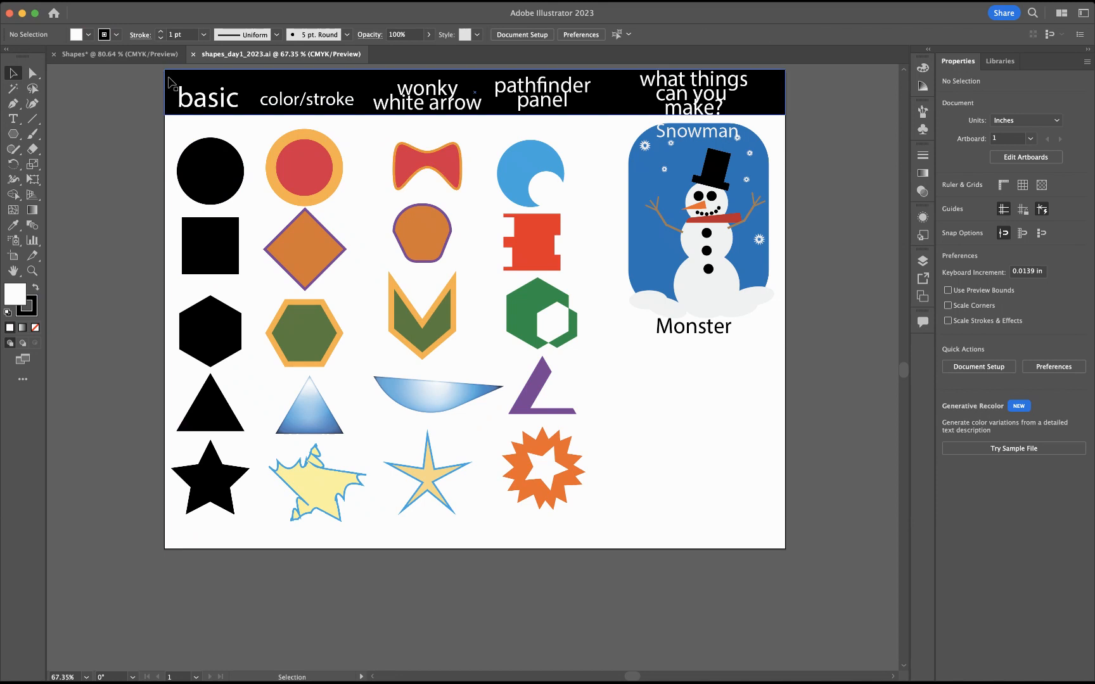
{"action": "left_click", "coordinate": [138, 55]}
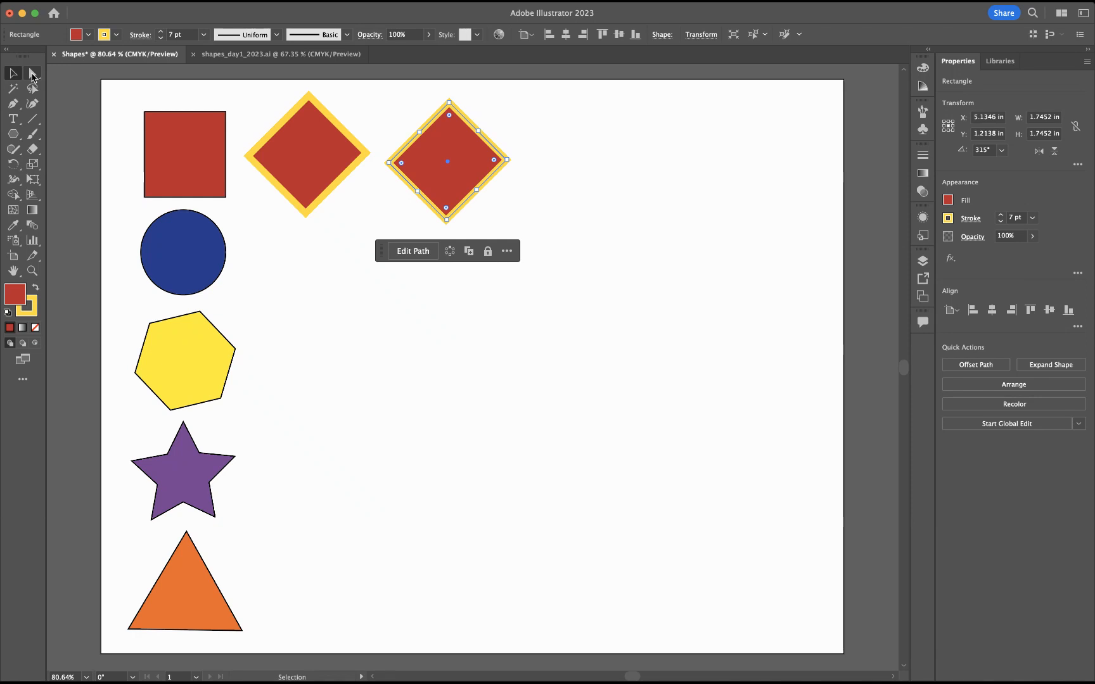
Step: Use Direct Selection to pull the copied diamond's top anchor point straight down past its centre, forming an arrowhead shape
{"action": "left_click", "coordinate": [33, 75]}
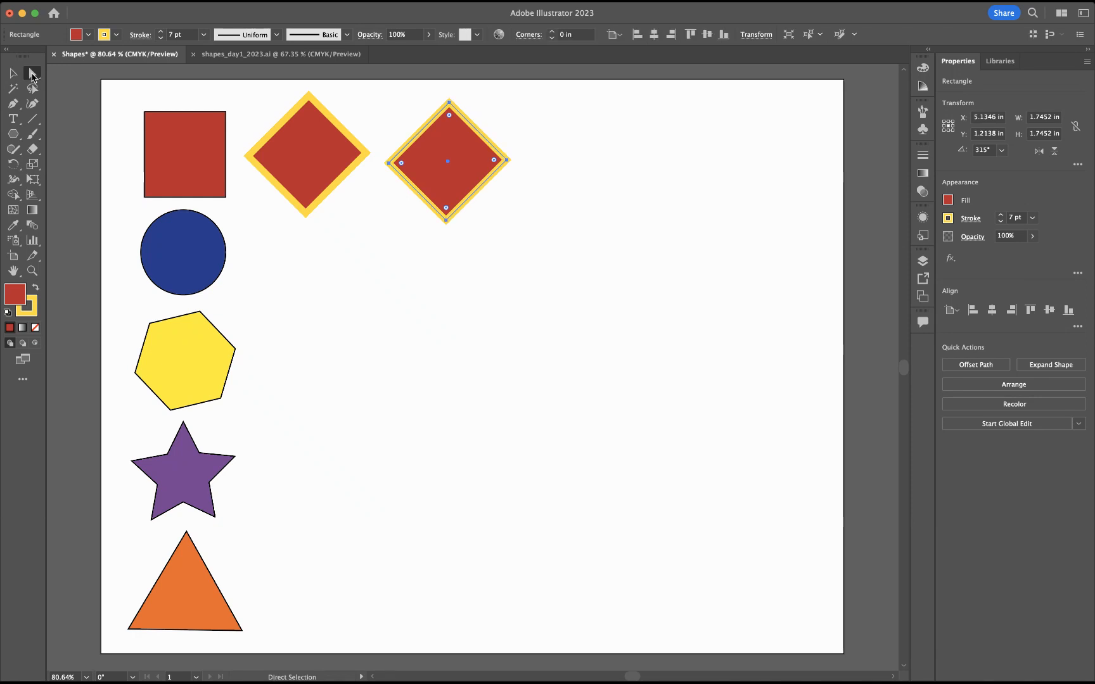
{"action": "scroll", "coordinate": [411, 205], "scroll_direction": "up", "scroll_amount": 2}
{"action": "scroll", "coordinate": [411, 206], "scroll_direction": "right", "scroll_amount": 1}
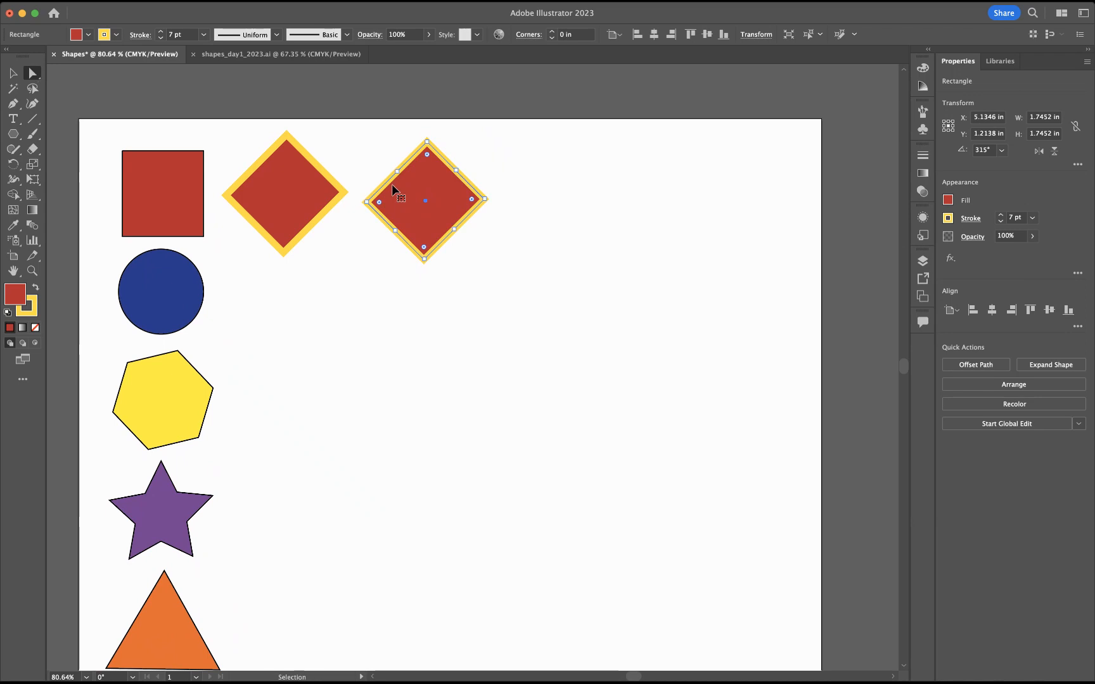
{"action": "key", "text": "super+equal"}
{"action": "key", "text": "super+equal"}
{"action": "key", "text": "super+equal"}
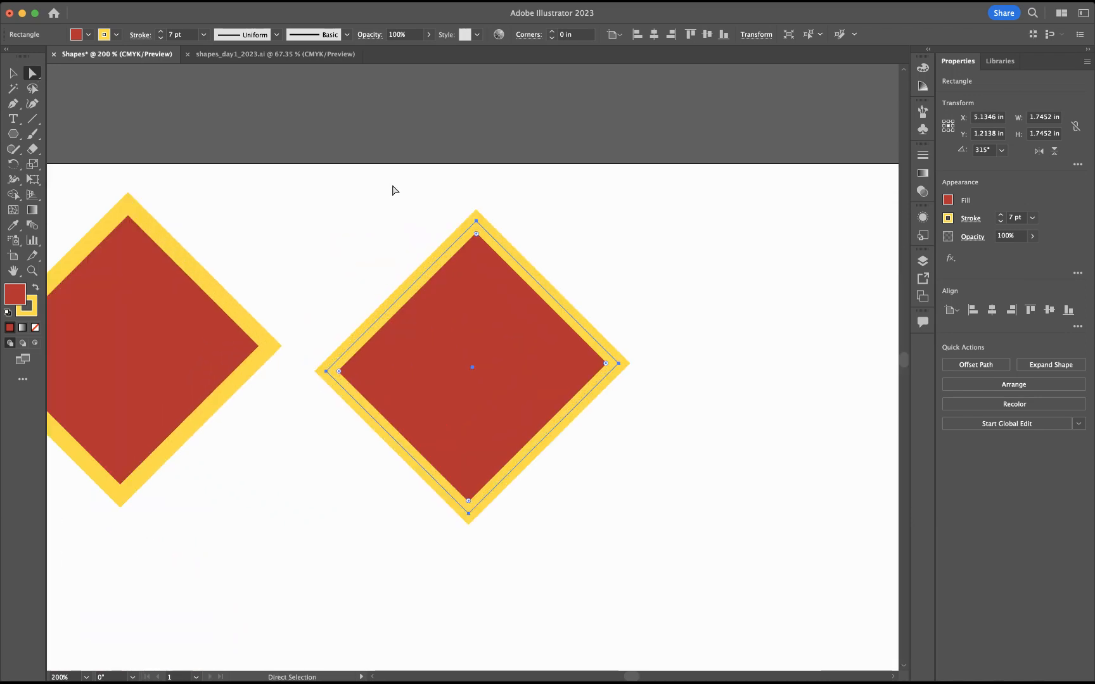
{"action": "key", "text": "super+minus"}
{"action": "key", "text": "super+minus"}
{"action": "key", "text": "super+minus"}
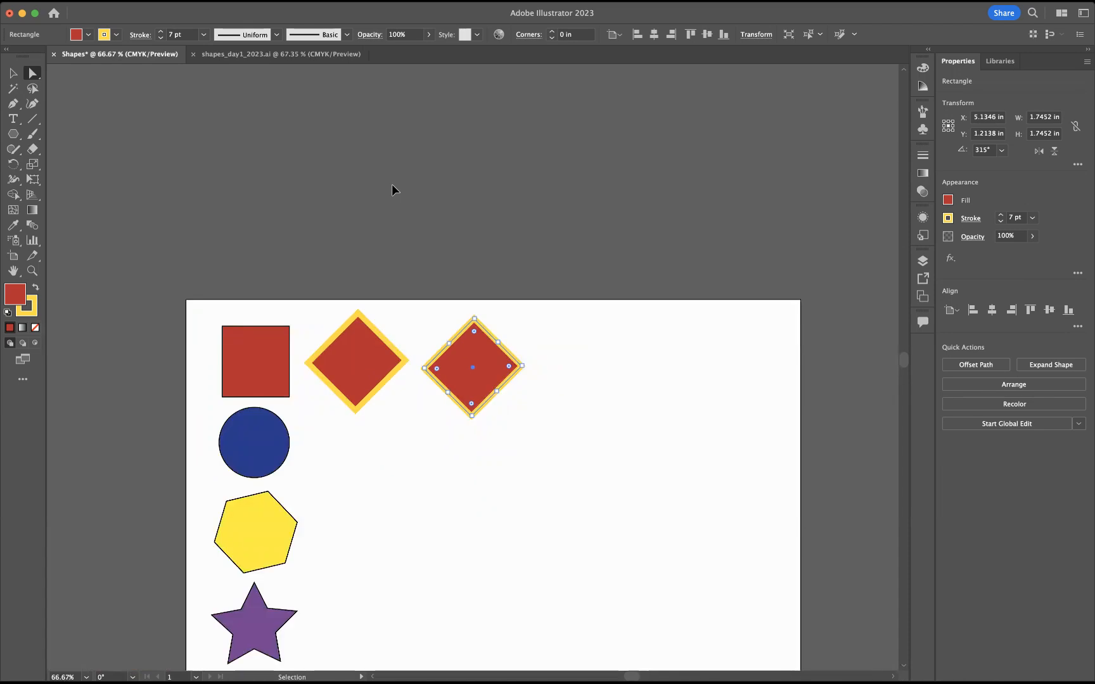
{"action": "key", "text": "super+equal"}
{"action": "key", "text": "super+equal"}
{"action": "key", "text": "super+equal"}
{"action": "key", "text": "super+equal"}
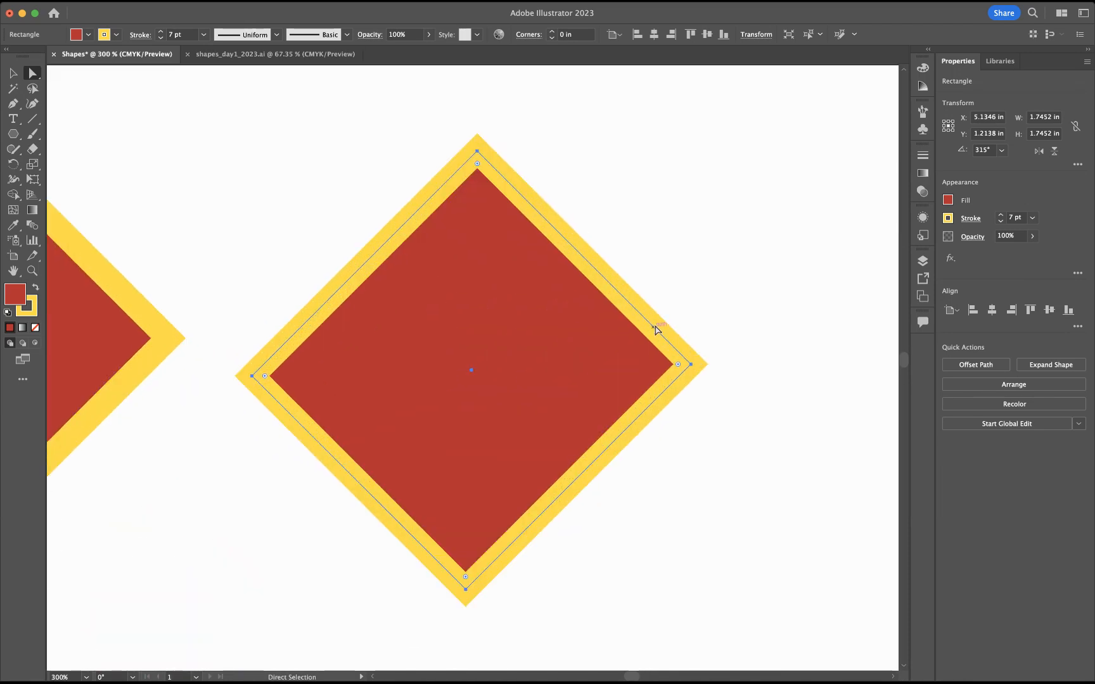
{"action": "left_click", "coordinate": [693, 297]}
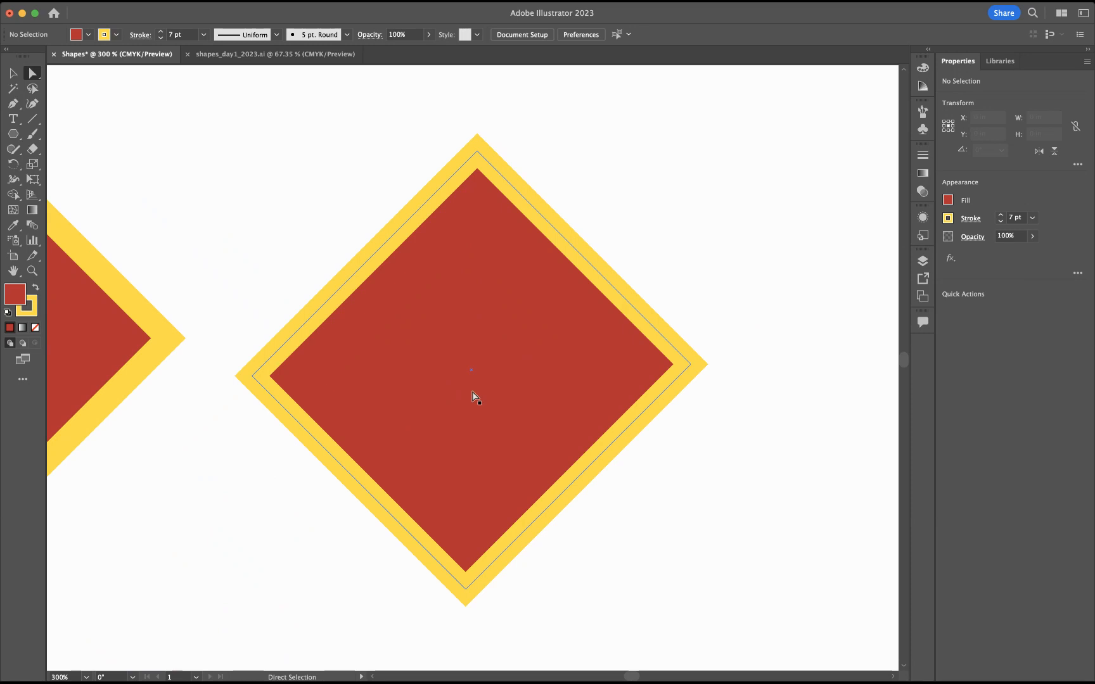
{"action": "left_click", "coordinate": [472, 361]}
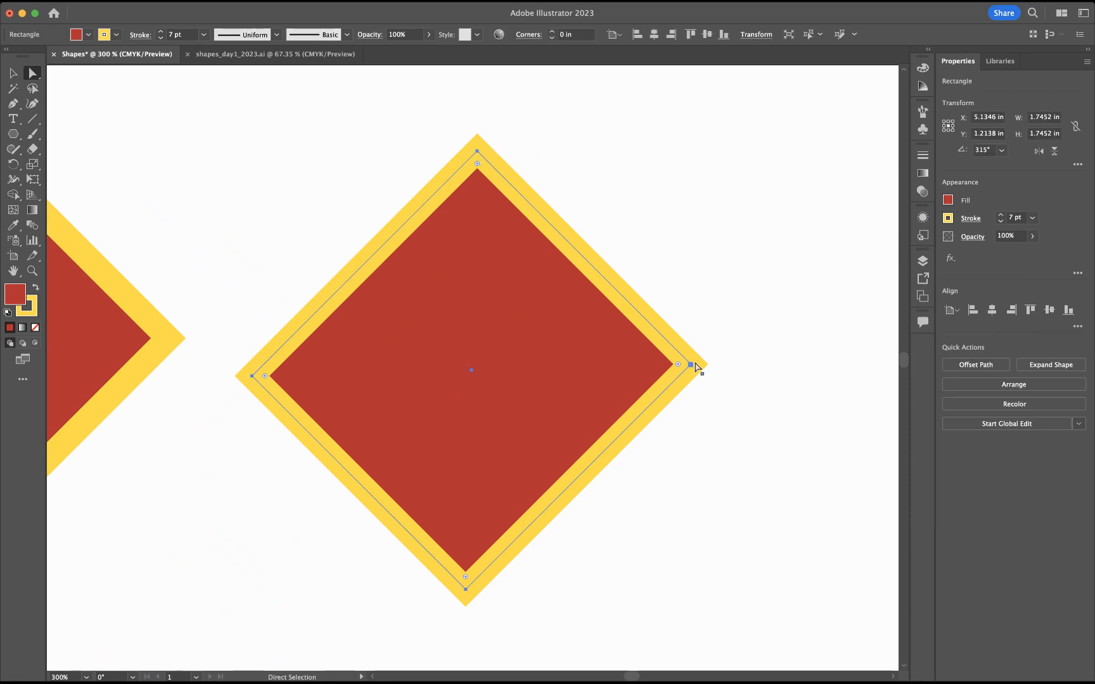
{"action": "left_click", "coordinate": [477, 152]}
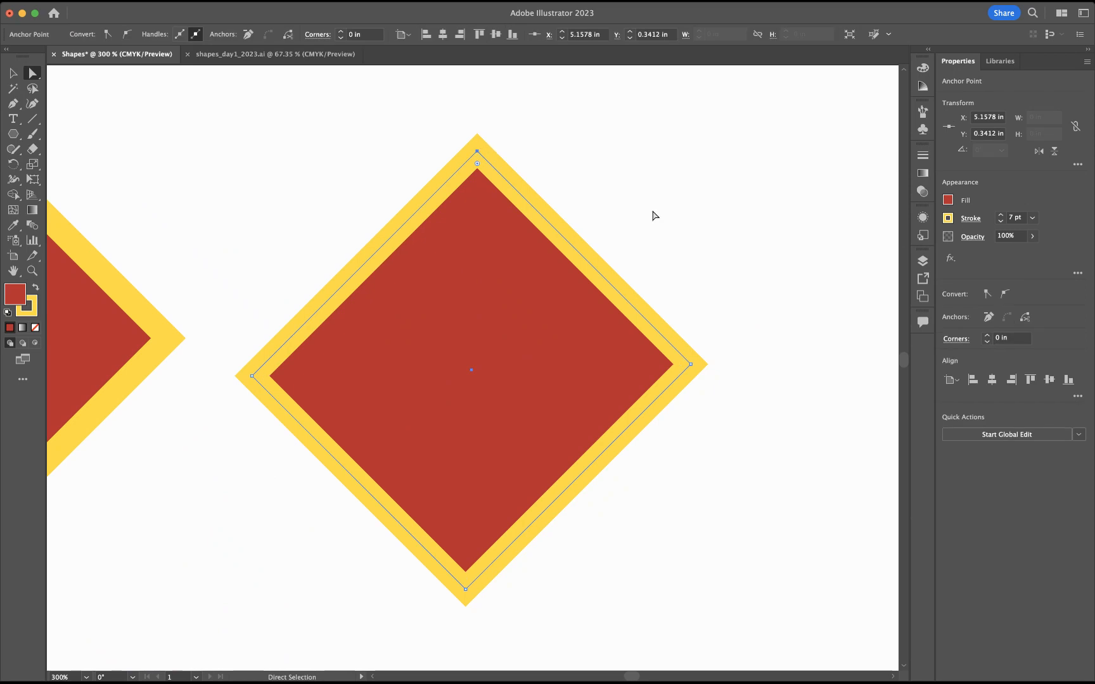
{"action": "left_click_drag", "start_coordinate": [478, 151], "coordinate": [630, 234]}
{"action": "left_click_drag", "start_coordinate": [471, 430], "coordinate": [465, 452]}
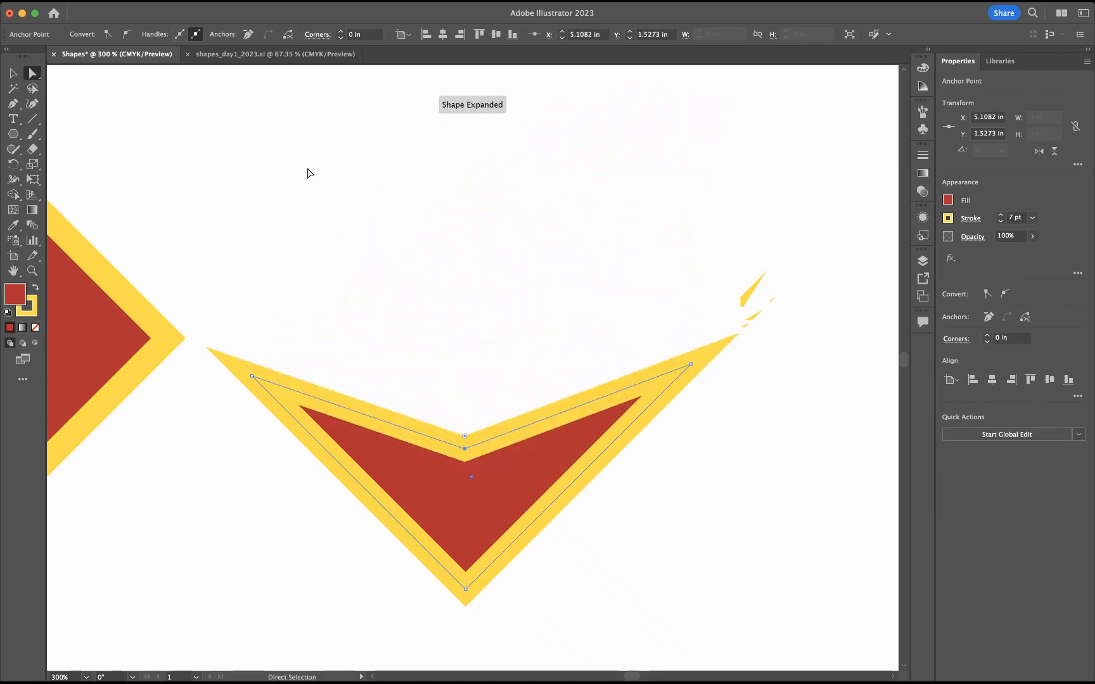
Step: Rotate the arrowhead shape roughly a quarter turn counterclockwise to point right, and move it slightly closer to the diamond
{"action": "left_click", "coordinate": [14, 75]}
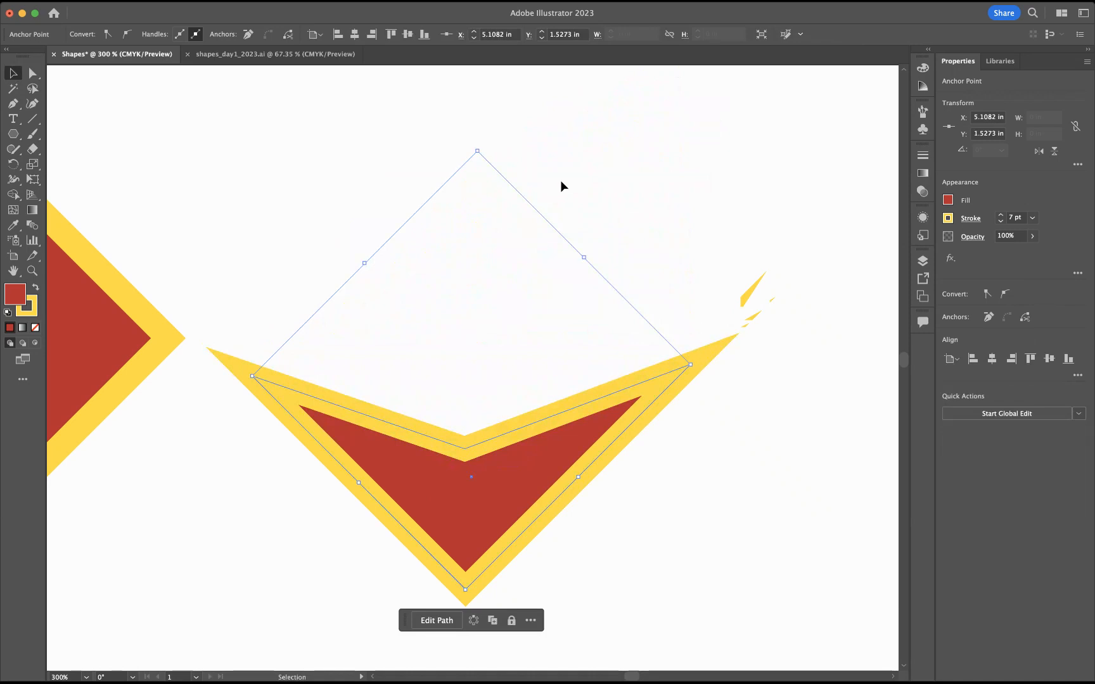
{"action": "left_click_drag", "start_coordinate": [699, 364], "coordinate": [511, 164]}
{"action": "left_click", "coordinate": [638, 161]}
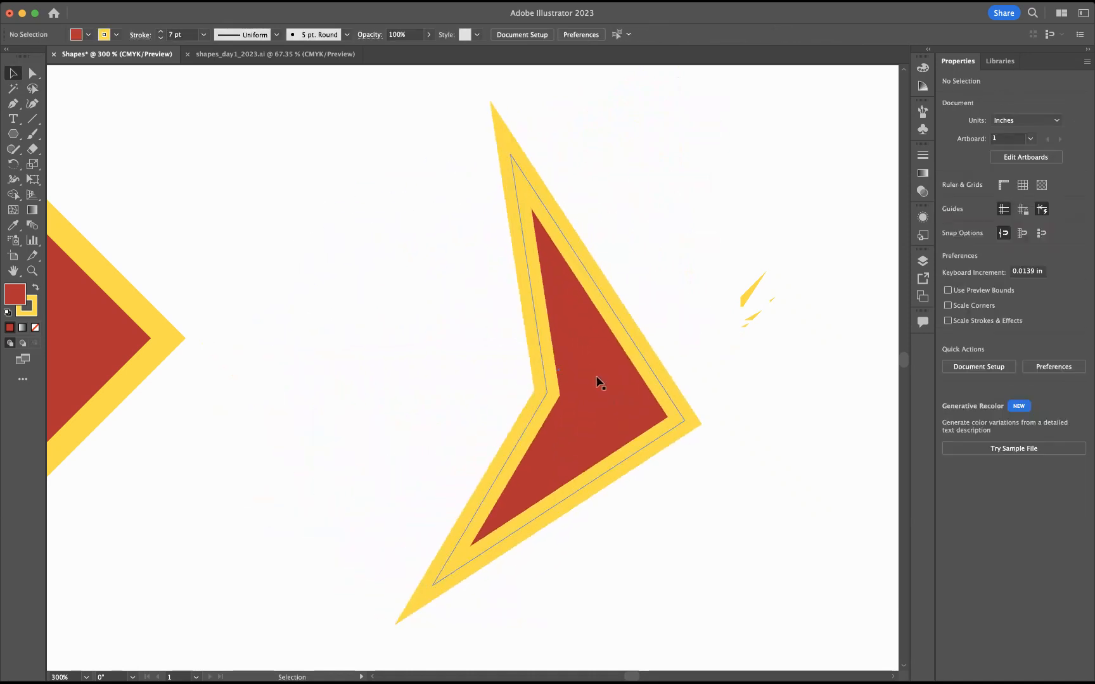
{"action": "left_click_drag", "start_coordinate": [594, 375], "coordinate": [518, 368]}
{"action": "left_click", "coordinate": [574, 181]}
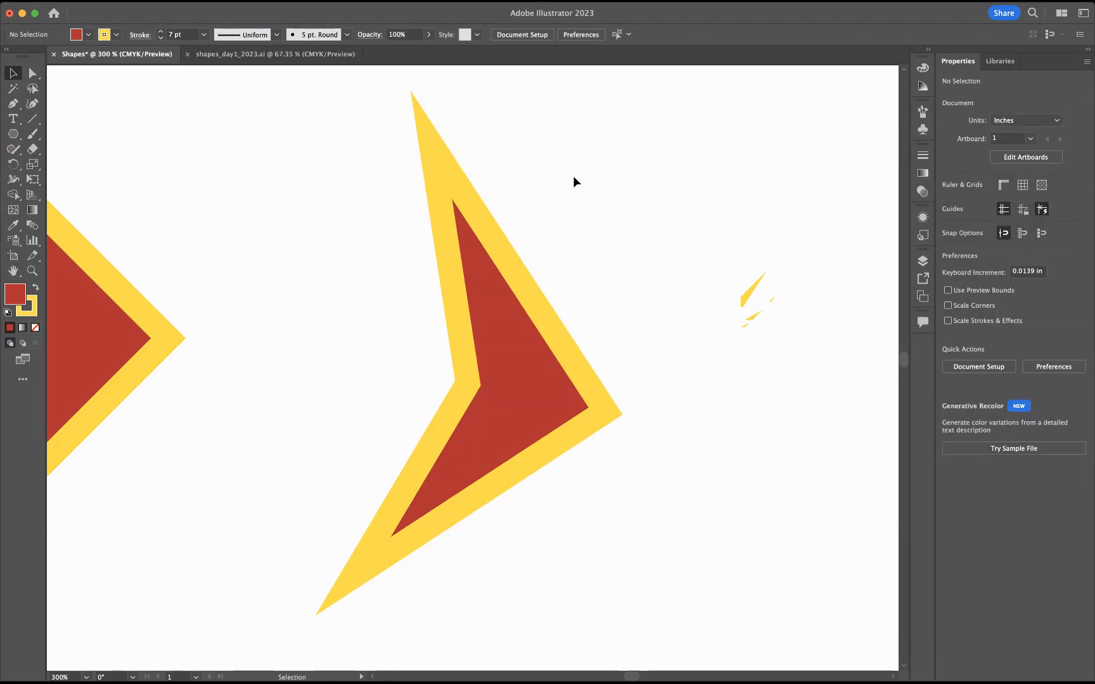
Step: Copy the blue circle and place the copy in the second column, directly below the yellow-outlined diamond
{"action": "scroll", "coordinate": [536, 313], "scroll_direction": "down", "scroll_amount": 5}
{"action": "scroll", "coordinate": [536, 313], "scroll_direction": "left", "scroll_amount": 5}
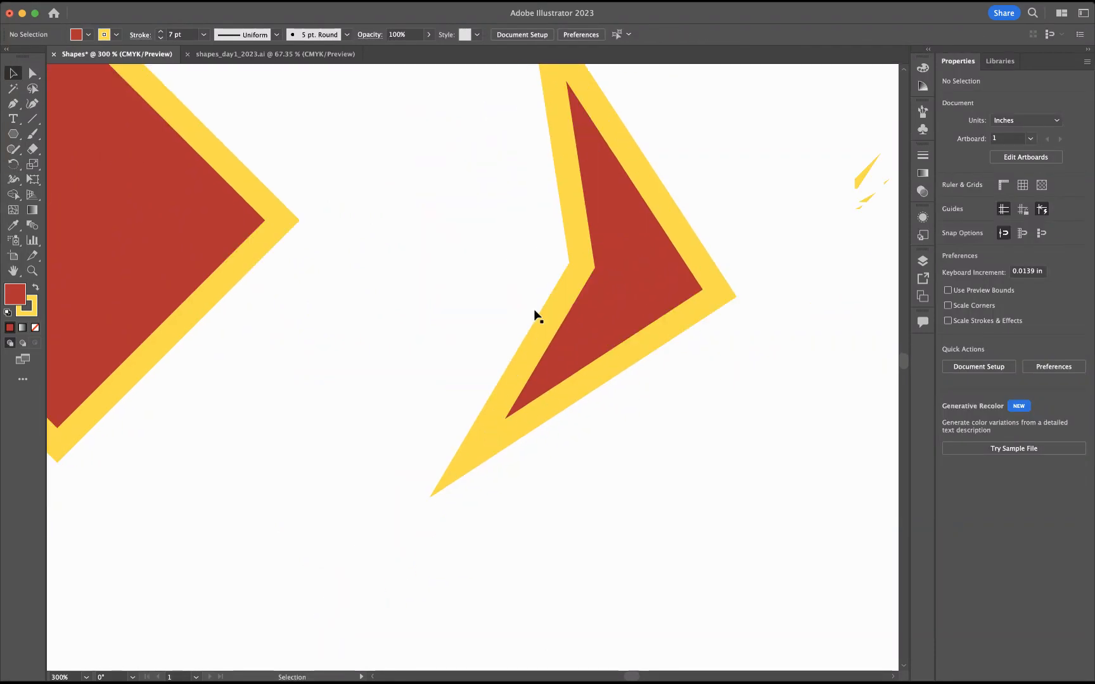
{"action": "scroll", "coordinate": [535, 313], "scroll_direction": "down", "scroll_amount": 11}
{"action": "scroll", "coordinate": [535, 313], "scroll_direction": "left", "scroll_amount": 20}
{"action": "scroll", "coordinate": [536, 313], "scroll_direction": "up", "scroll_amount": 1}
{"action": "scroll", "coordinate": [537, 316], "scroll_direction": "left", "scroll_amount": 3}
{"action": "left_click", "coordinate": [283, 373]}
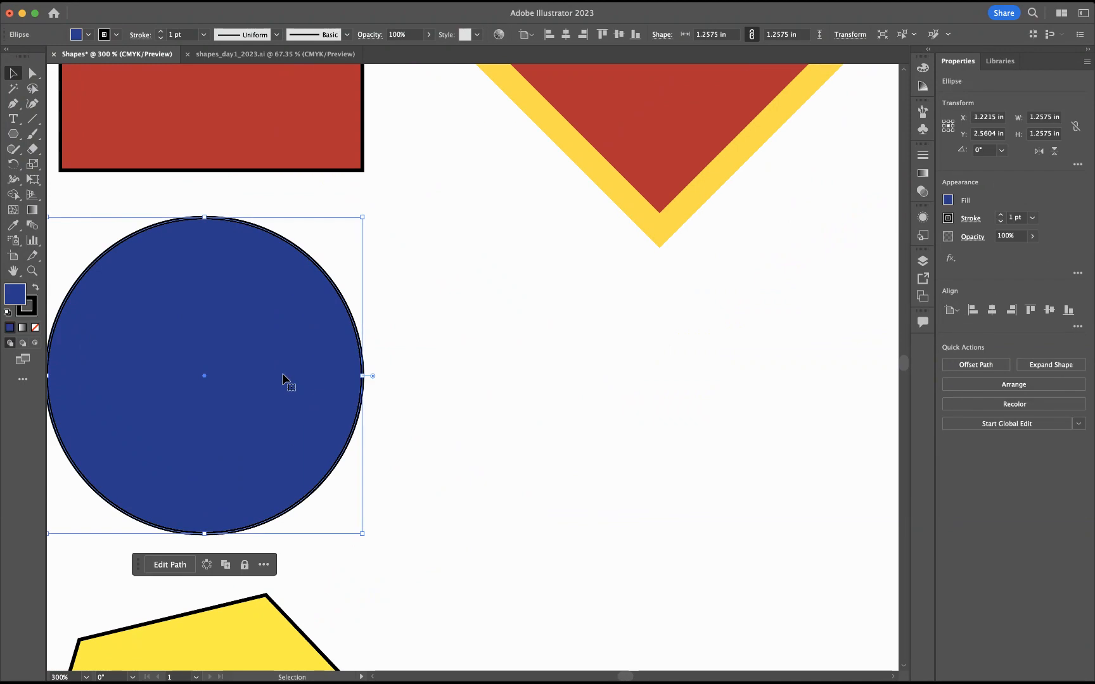
{"action": "left_click", "coordinate": [631, 414]}
{"action": "key", "text": "super+v"}
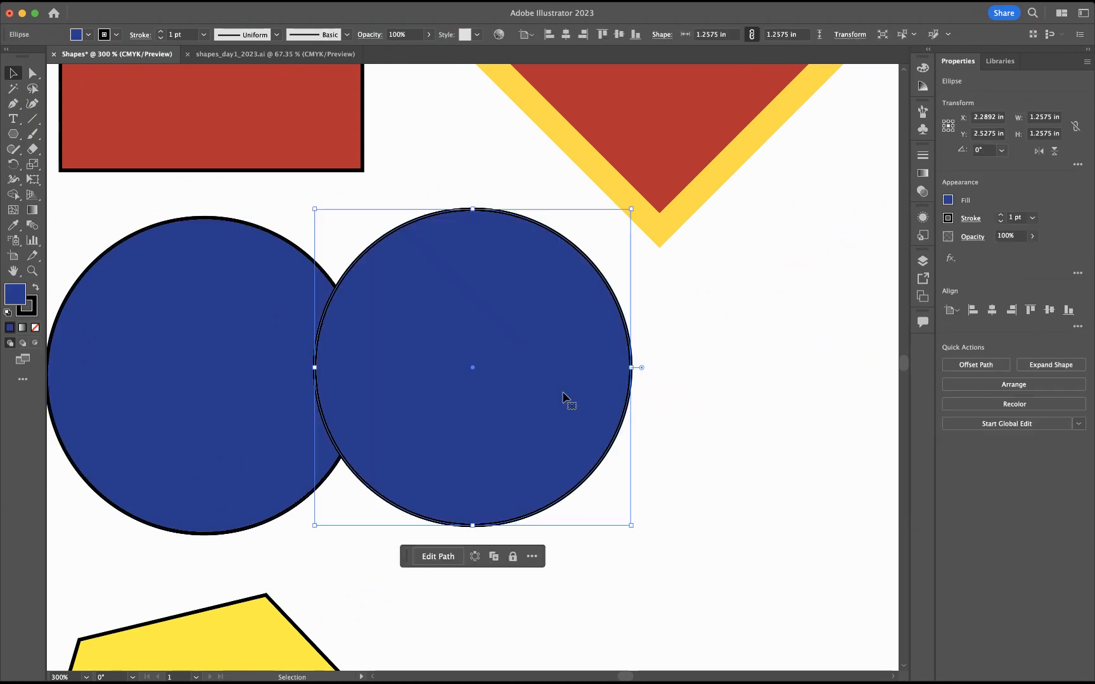
{"action": "left_click_drag", "start_coordinate": [564, 396], "coordinate": [716, 444]}
{"action": "scroll", "coordinate": [715, 445], "scroll_direction": "right", "scroll_amount": 3}
{"action": "scroll", "coordinate": [716, 444], "scroll_direction": "down", "scroll_amount": 1}
{"action": "scroll", "coordinate": [715, 445], "scroll_direction": "down", "scroll_amount": 2}
{"action": "scroll", "coordinate": [716, 445], "scroll_direction": "right", "scroll_amount": 1}
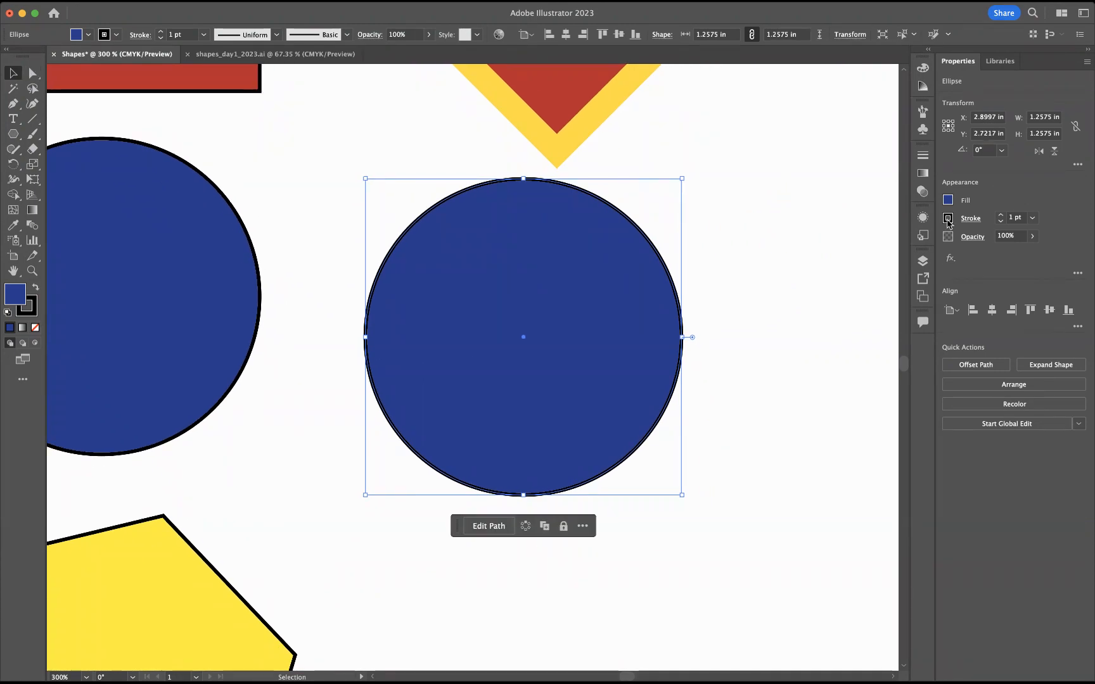
Step: Give the copied blue circle a light orange outline 4 pt thick
{"action": "left_click", "coordinate": [933, 269]}
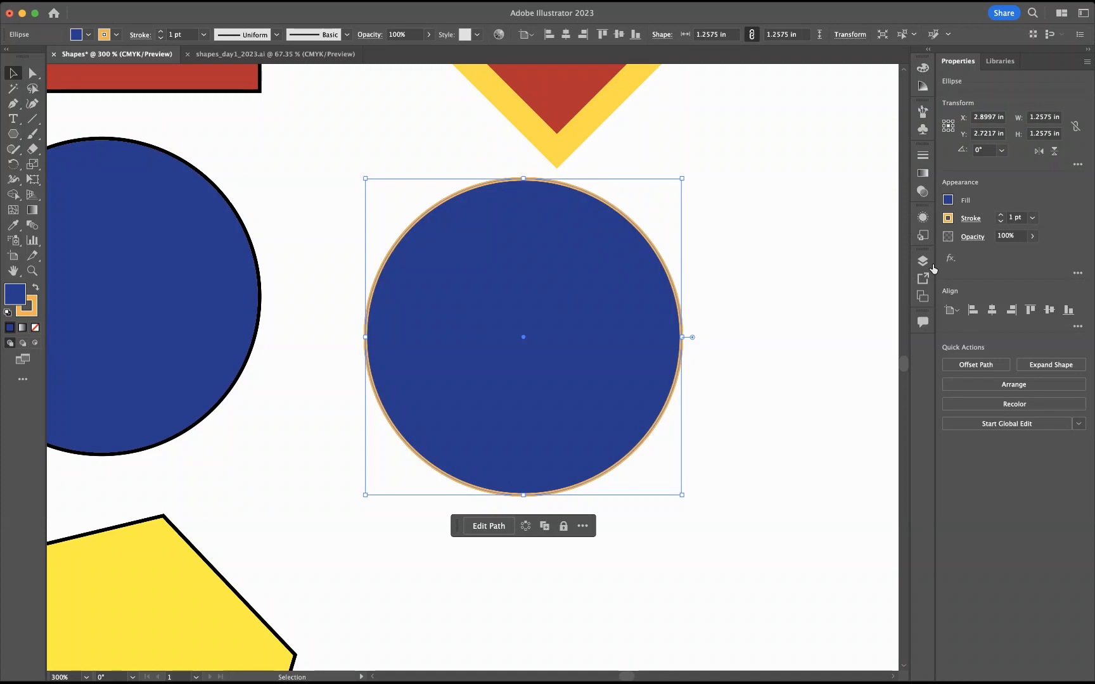
{"action": "left_click", "coordinate": [1000, 217]}
{"action": "left_click", "coordinate": [1000, 216]}
{"action": "left_click", "coordinate": [1000, 217]}
Step: Use Direct Selection to pull the circle's top anchor point down to its centre and its bottom anchor point up, forming a flattened, pinched shape
{"action": "left_click", "coordinate": [33, 74]}
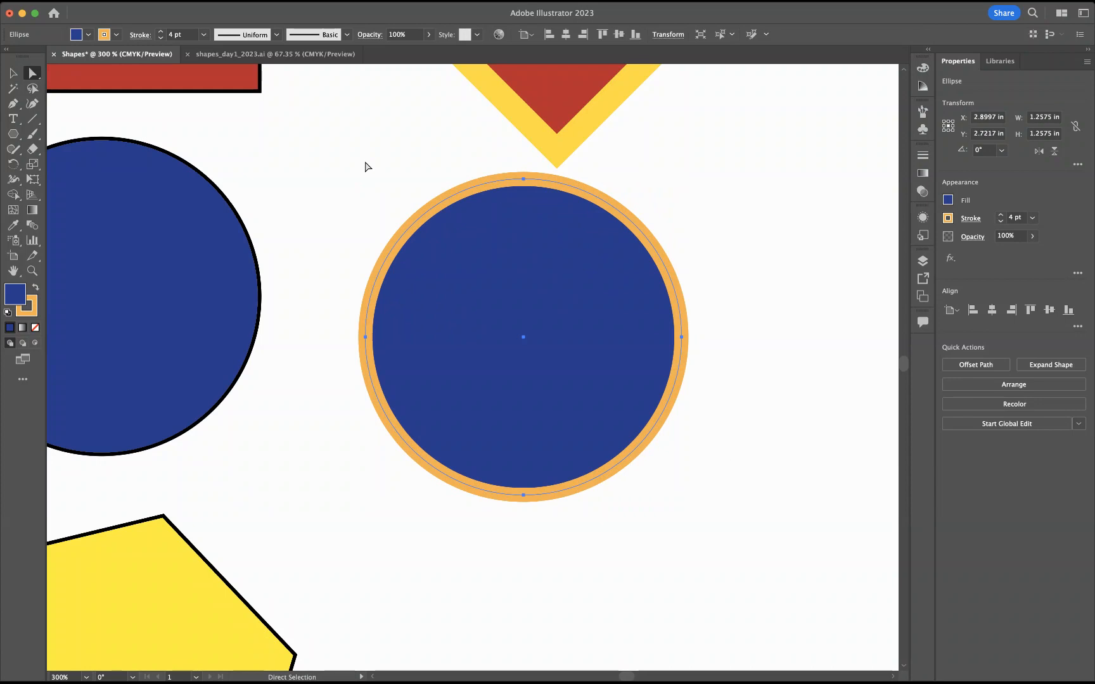
{"action": "left_click", "coordinate": [524, 180]}
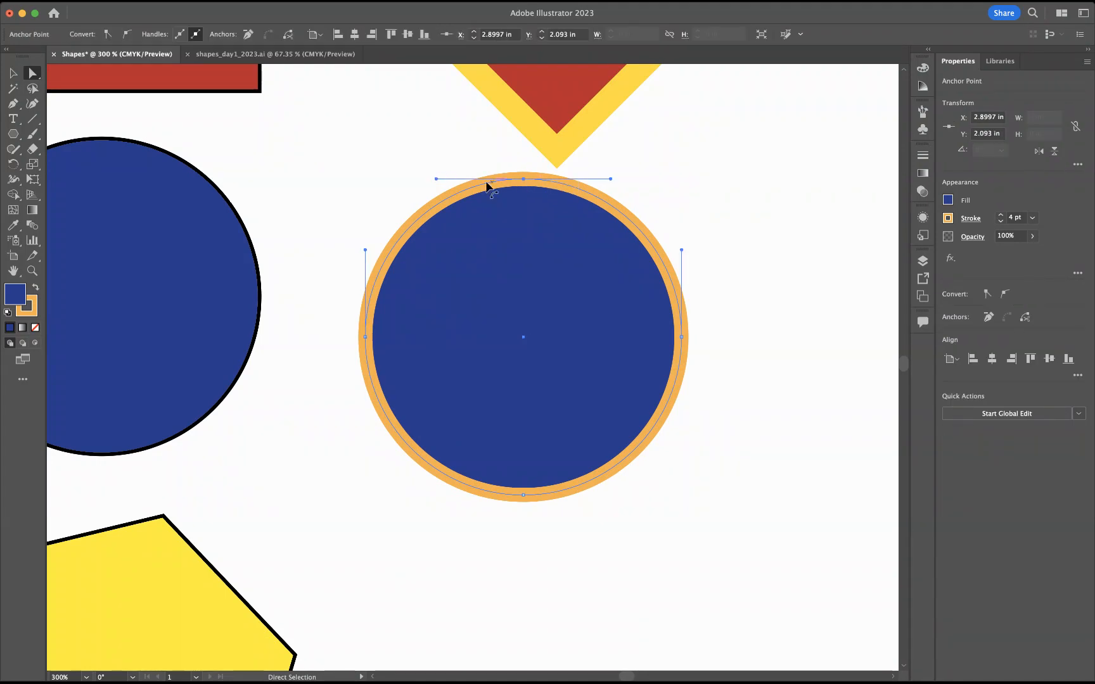
{"action": "left_click_drag", "start_coordinate": [436, 180], "coordinate": [557, 460]}
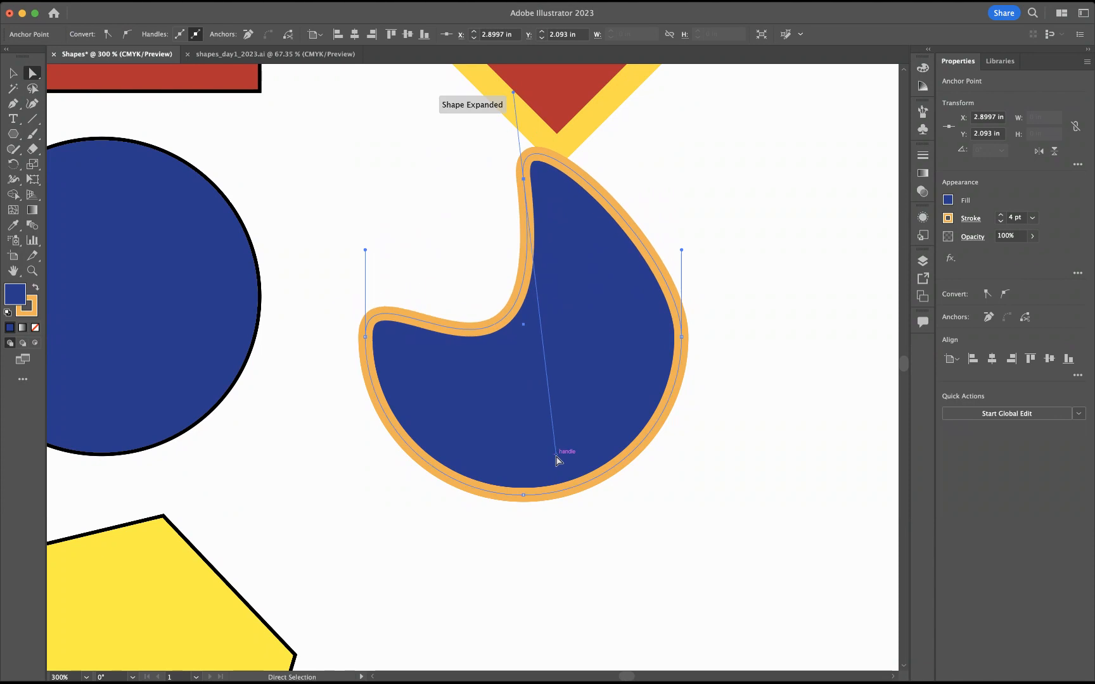
{"action": "key", "text": "super+z"}
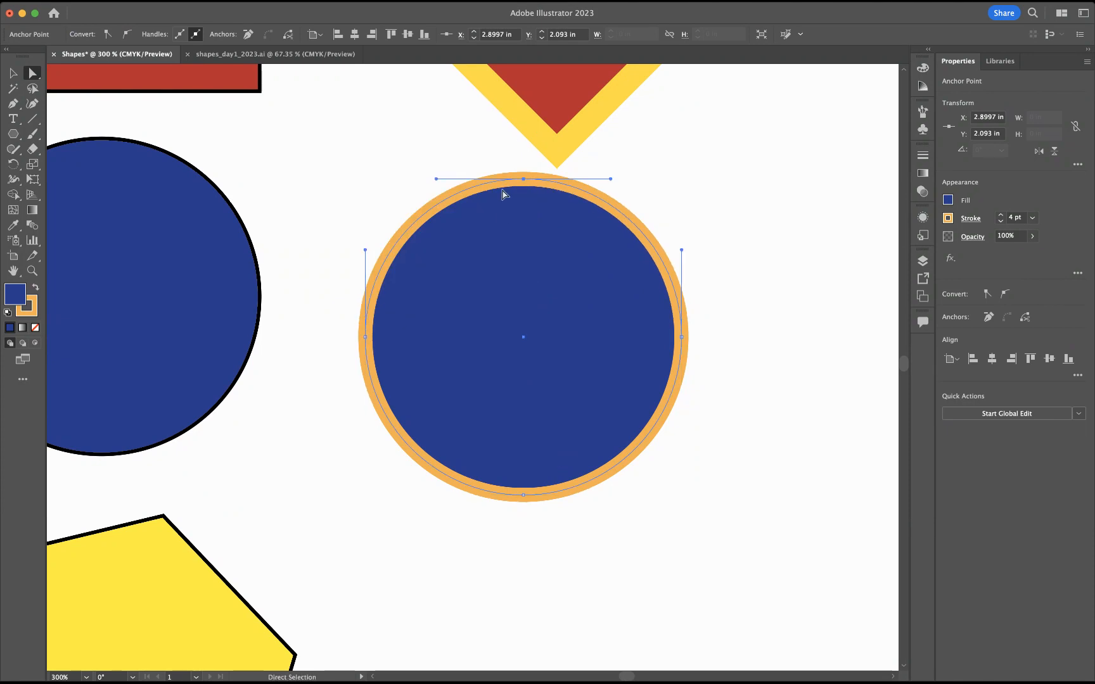
{"action": "left_click_drag", "start_coordinate": [523, 179], "coordinate": [525, 334]}
{"action": "left_click", "coordinate": [524, 495]}
{"action": "left_click_drag", "start_coordinate": [524, 497], "coordinate": [525, 399]}
{"action": "left_click", "coordinate": [505, 539]}
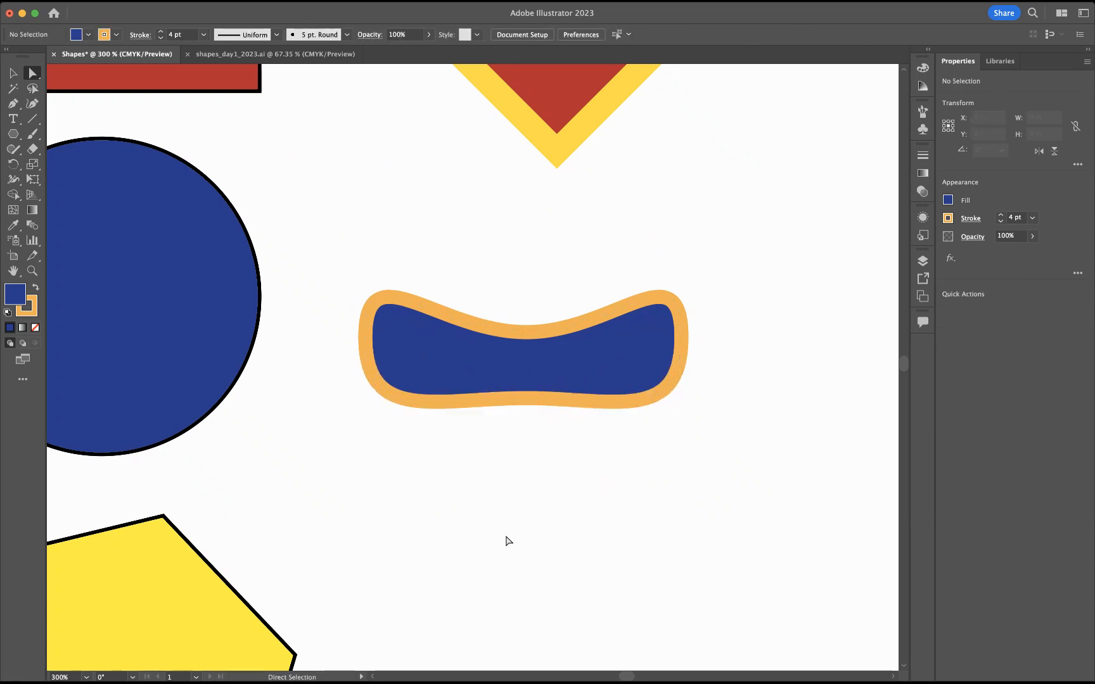
Step: Move the flattened blue shape slightly up and to the right, so it sits beneath the yellow-outlined diamond
{"action": "key", "text": "super+minus"}
{"action": "scroll", "coordinate": [508, 540], "scroll_direction": "right", "scroll_amount": 2}
{"action": "scroll", "coordinate": [508, 540], "scroll_direction": "right", "scroll_amount": 2}
{"action": "left_click", "coordinate": [489, 378]}
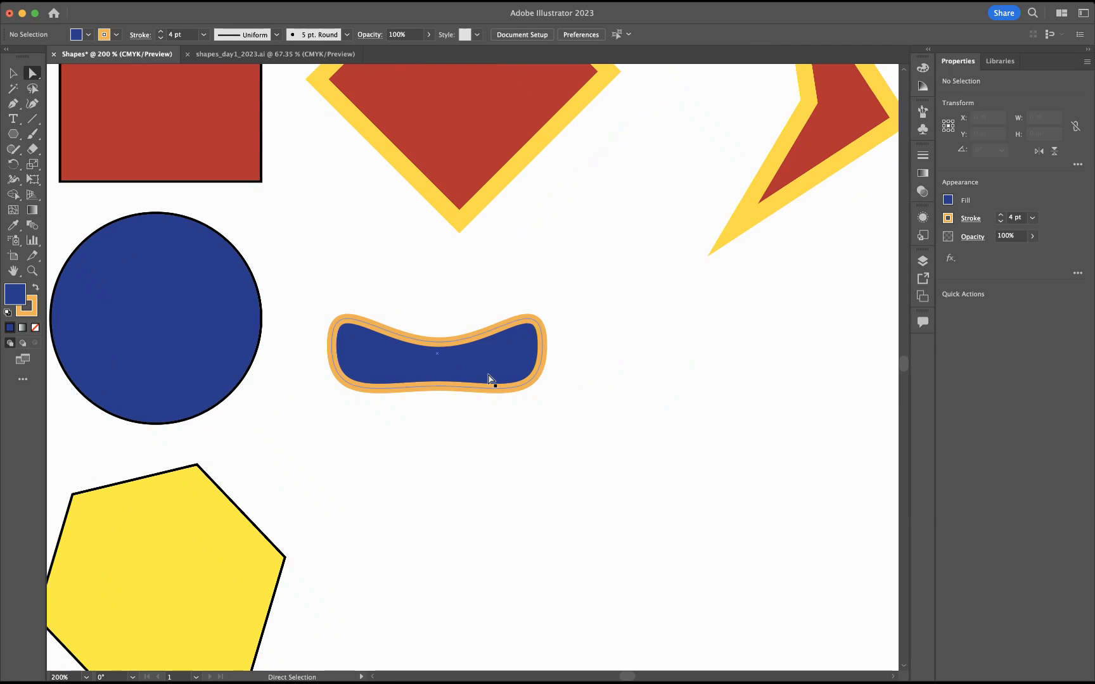
{"action": "left_click_drag", "start_coordinate": [493, 366], "coordinate": [516, 331]}
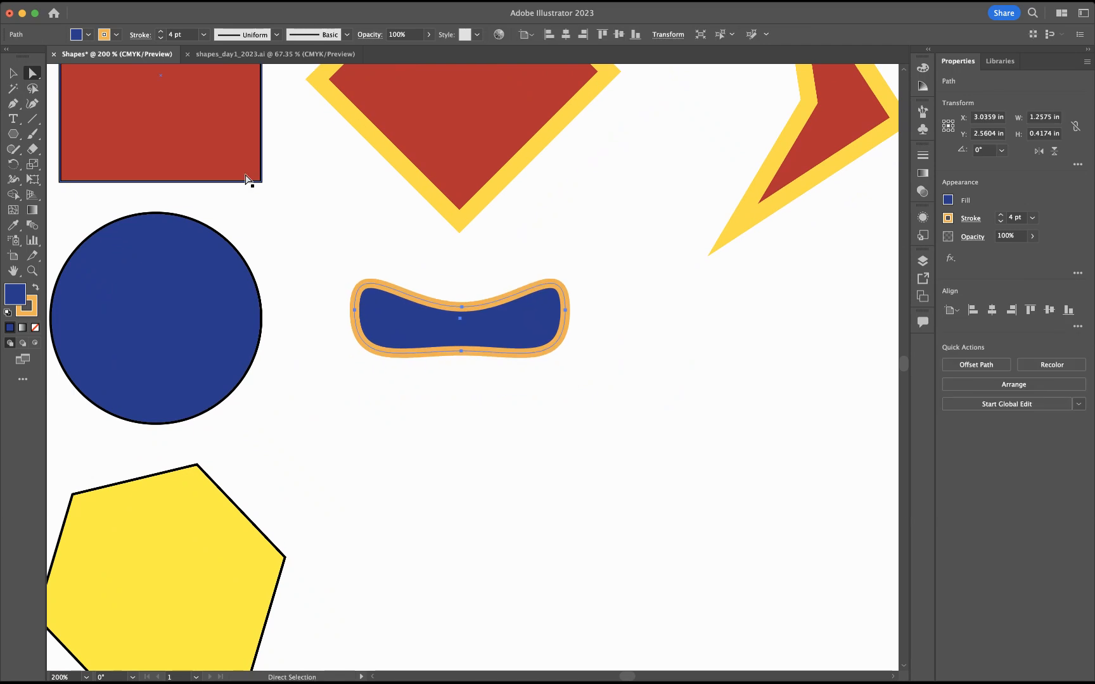
Step: Check the examples in shapes_day1_2023.ai and place a copy of the orange triangle beside the original in the second column
{"action": "left_click", "coordinate": [213, 55]}
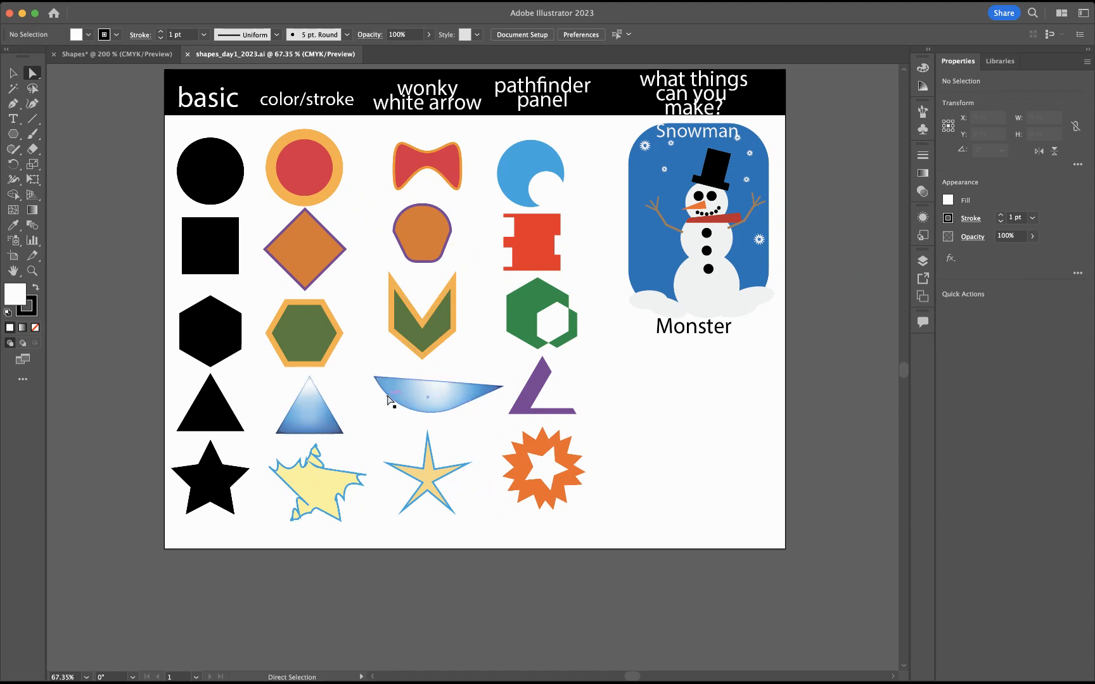
{"action": "left_click", "coordinate": [149, 56]}
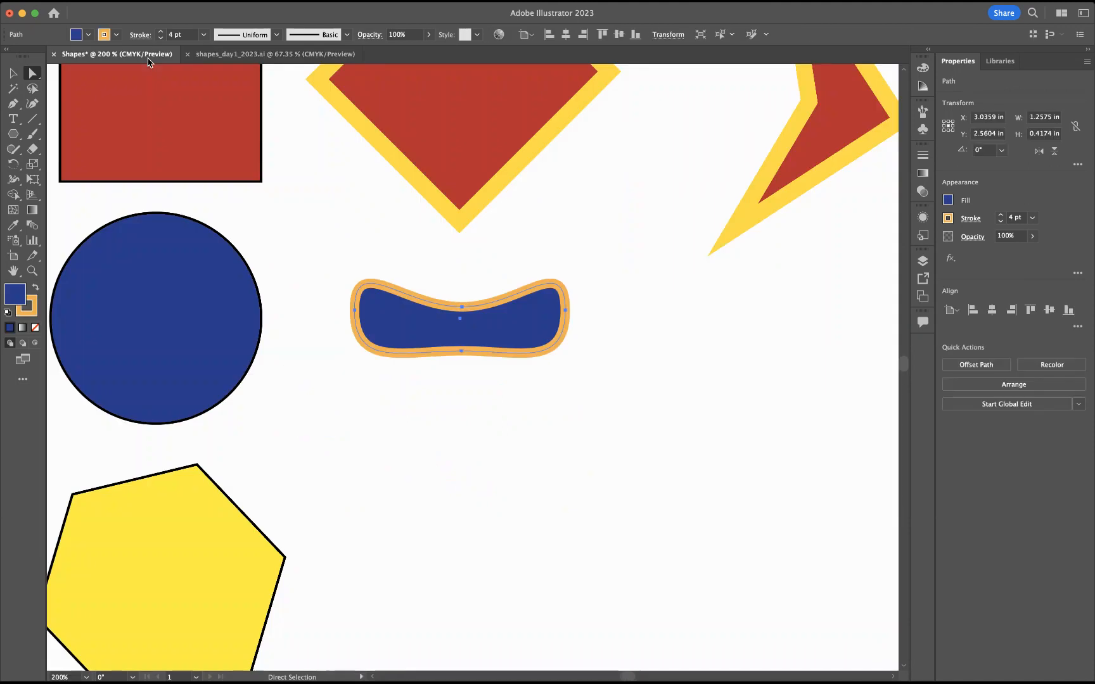
{"action": "scroll", "coordinate": [310, 417], "scroll_direction": "down", "scroll_amount": 10}
{"action": "scroll", "coordinate": [310, 417], "scroll_direction": "down", "scroll_amount": 10}
{"action": "left_click", "coordinate": [179, 606]}
{"action": "left_click", "coordinate": [13, 73]}
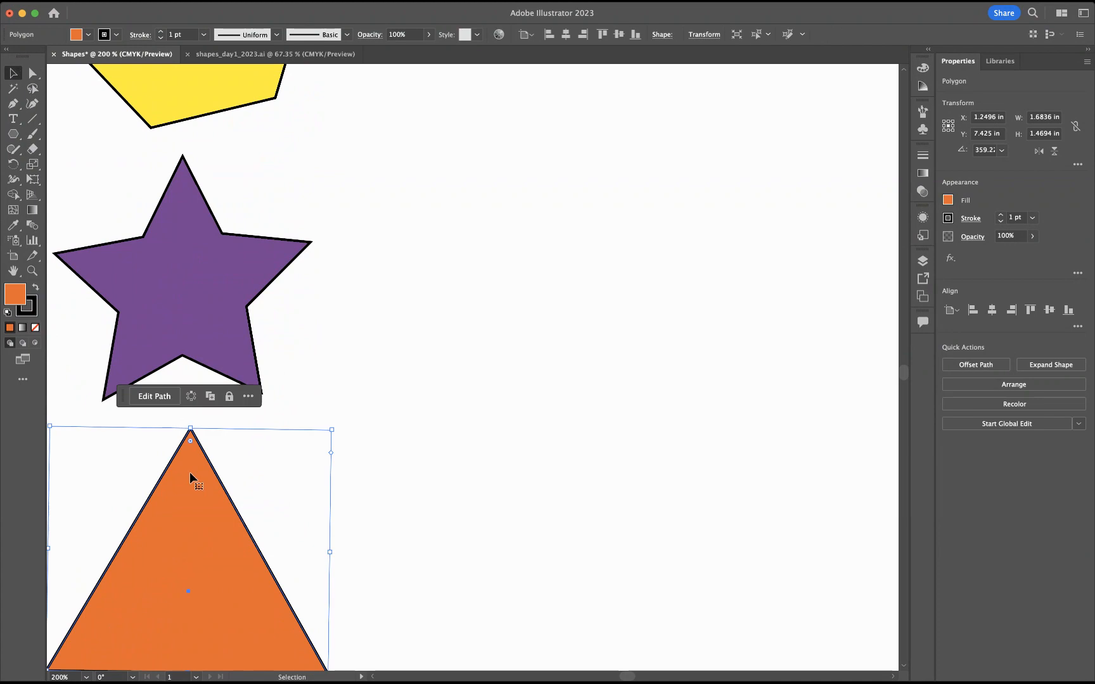
{"action": "left_click_drag", "start_coordinate": [190, 477], "coordinate": [536, 454], "text": "alt"}
{"action": "scroll", "coordinate": [536, 454], "scroll_direction": "down", "scroll_amount": 3}
{"action": "scroll", "coordinate": [536, 454], "scroll_direction": "down", "scroll_amount": 4}
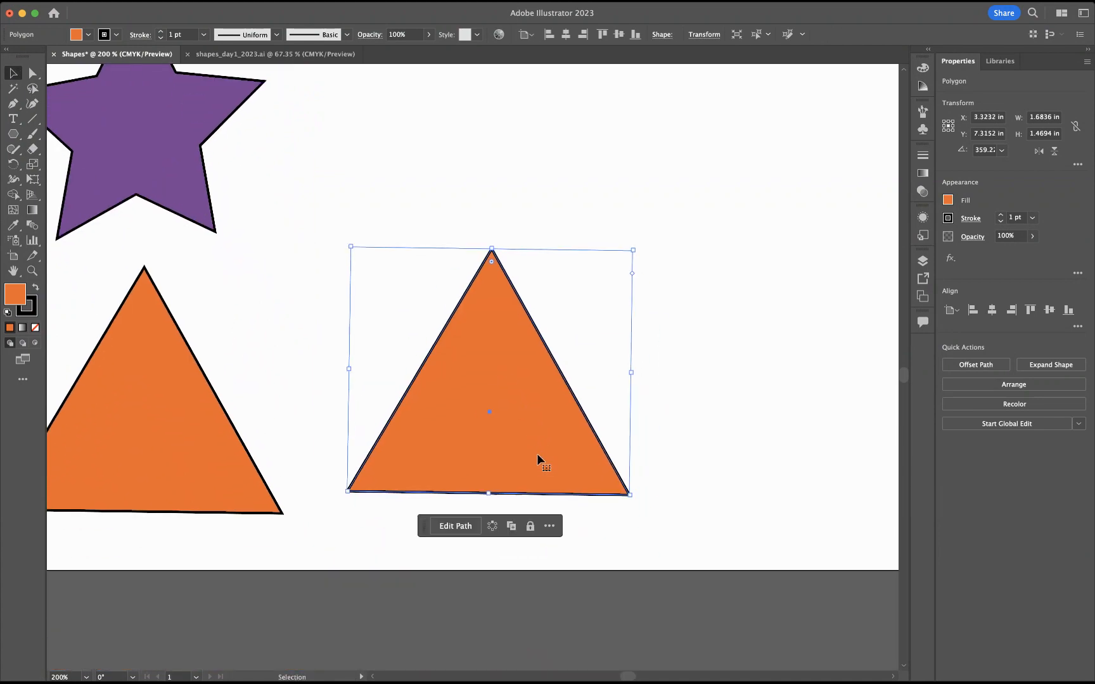
Step: Use Direct Selection to round the triangle copy's top corner into a broad curve, and pull the curve's left anchor point outward and slightly down
{"action": "left_click", "coordinate": [33, 74]}
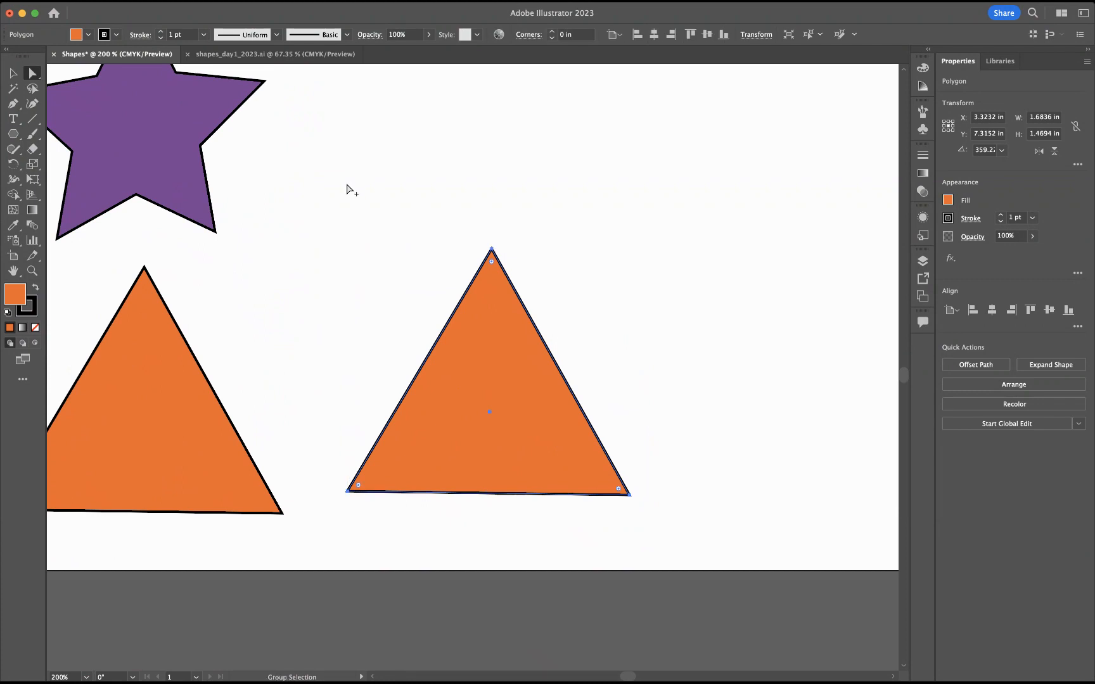
{"action": "key", "text": "super+equal"}
{"action": "key", "text": "super+equal"}
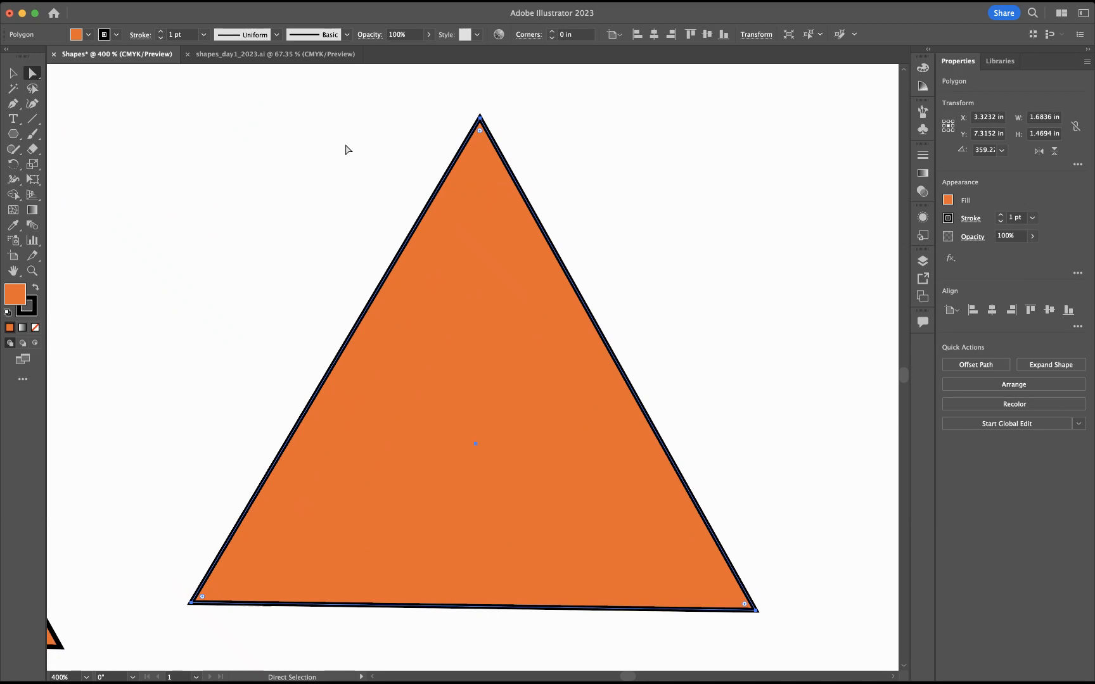
{"action": "left_click", "coordinate": [480, 118]}
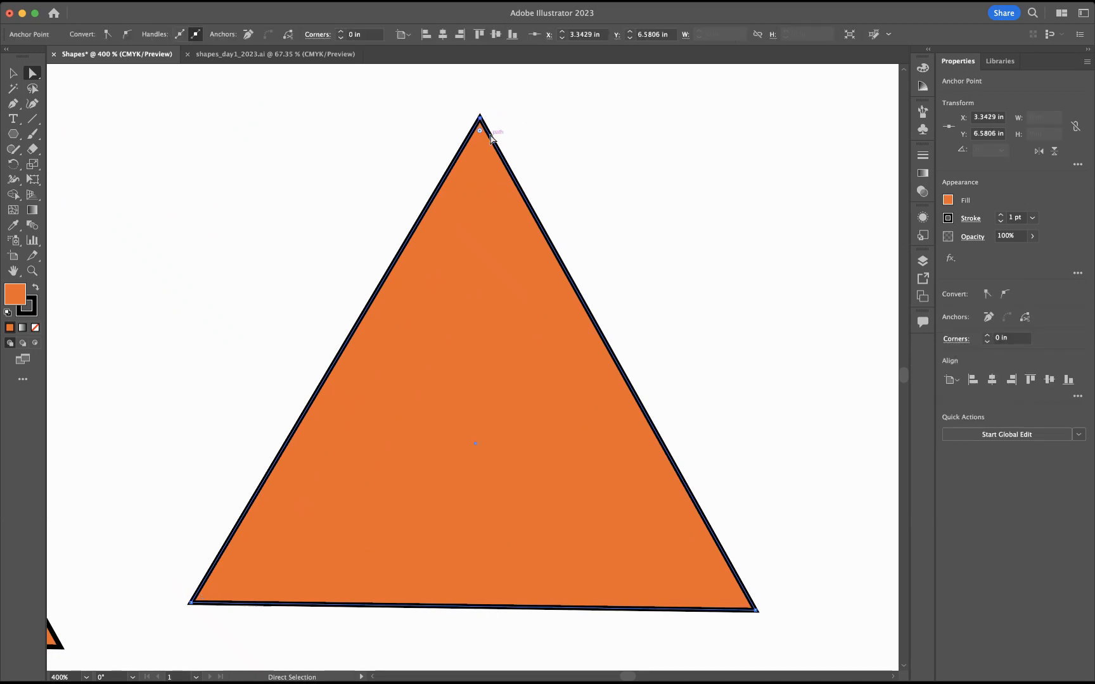
{"action": "left_click_drag", "start_coordinate": [481, 132], "coordinate": [472, 384]}
{"action": "left_click_drag", "start_coordinate": [362, 321], "coordinate": [198, 362]}
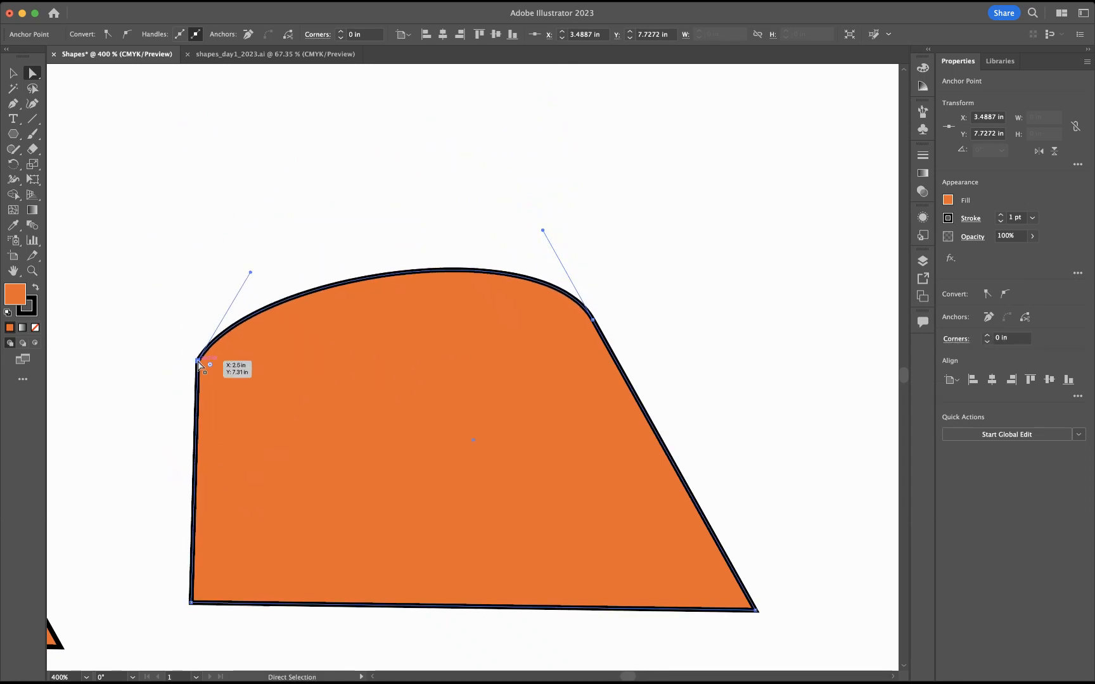
Step: Round the orange shape's lower-right corner to a radius of about 0.19 in and pull its lower-left anchor point outward and slightly up
{"action": "left_click", "coordinate": [756, 610]}
{"action": "left_click_drag", "start_coordinate": [746, 606], "coordinate": [650, 533]}
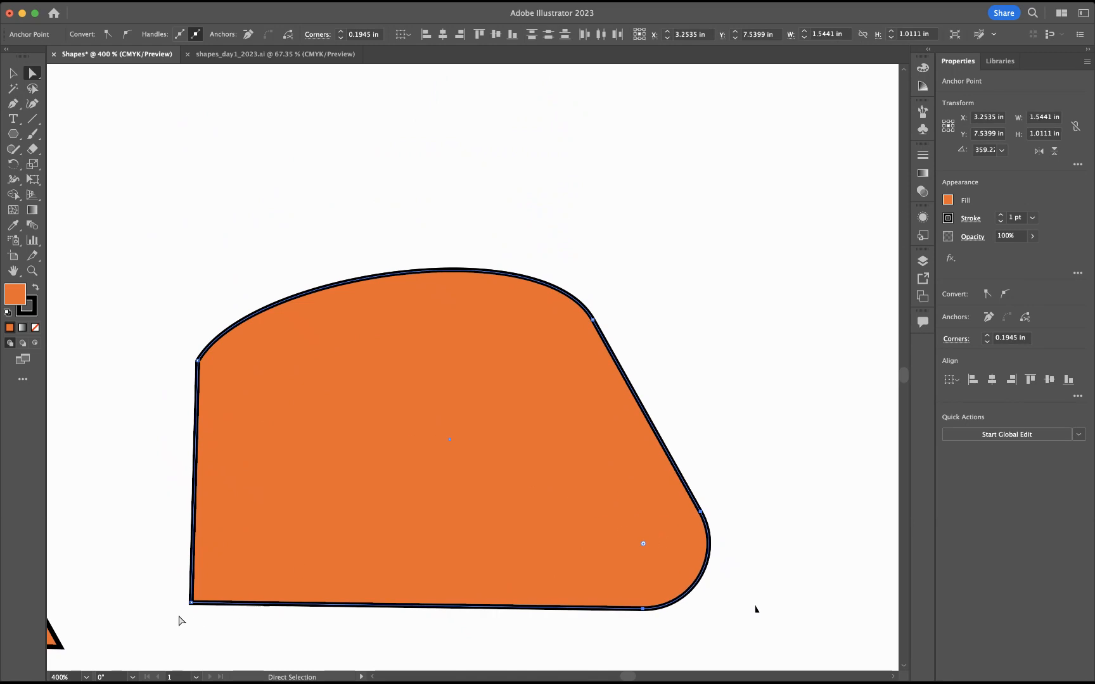
{"action": "left_click_drag", "start_coordinate": [190, 607], "coordinate": [85, 560]}
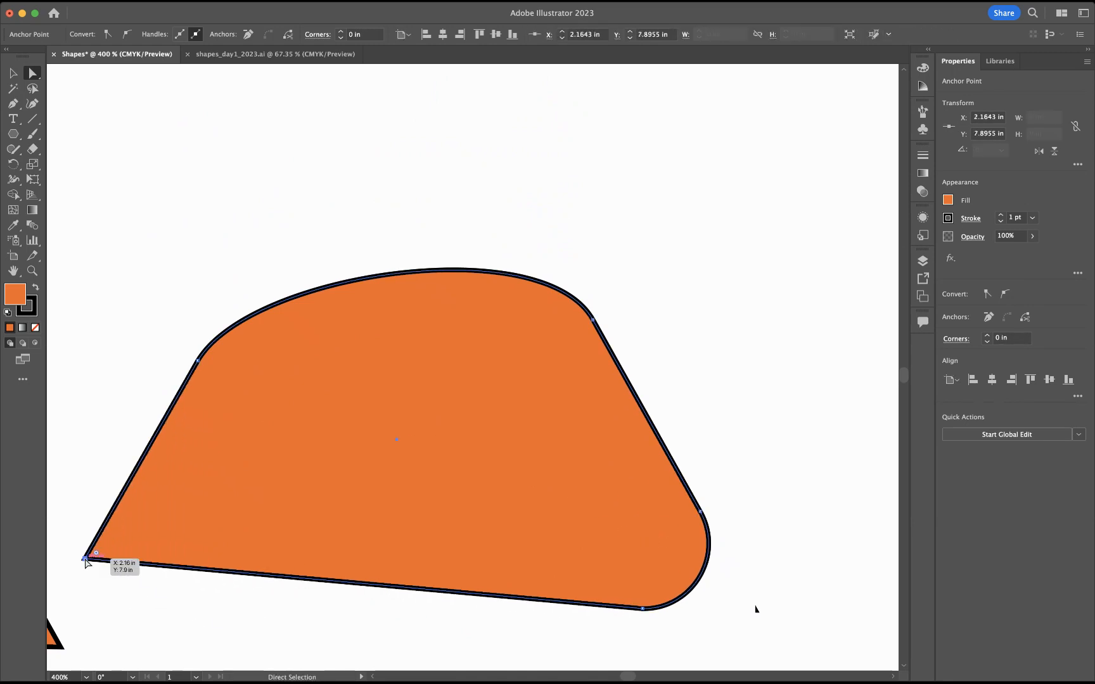
{"action": "left_click", "coordinate": [234, 216]}
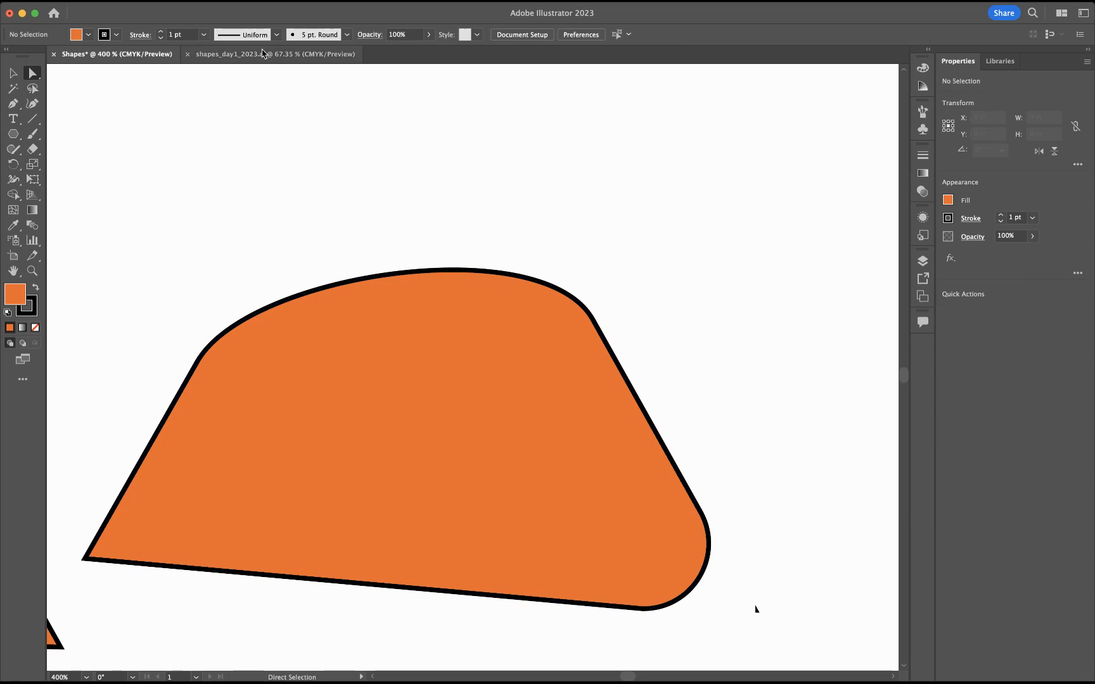
Step: Examine the wonky white arrow and pathfinder panel examples in shapes_day1_2023.ai
{"action": "left_click", "coordinate": [290, 56]}
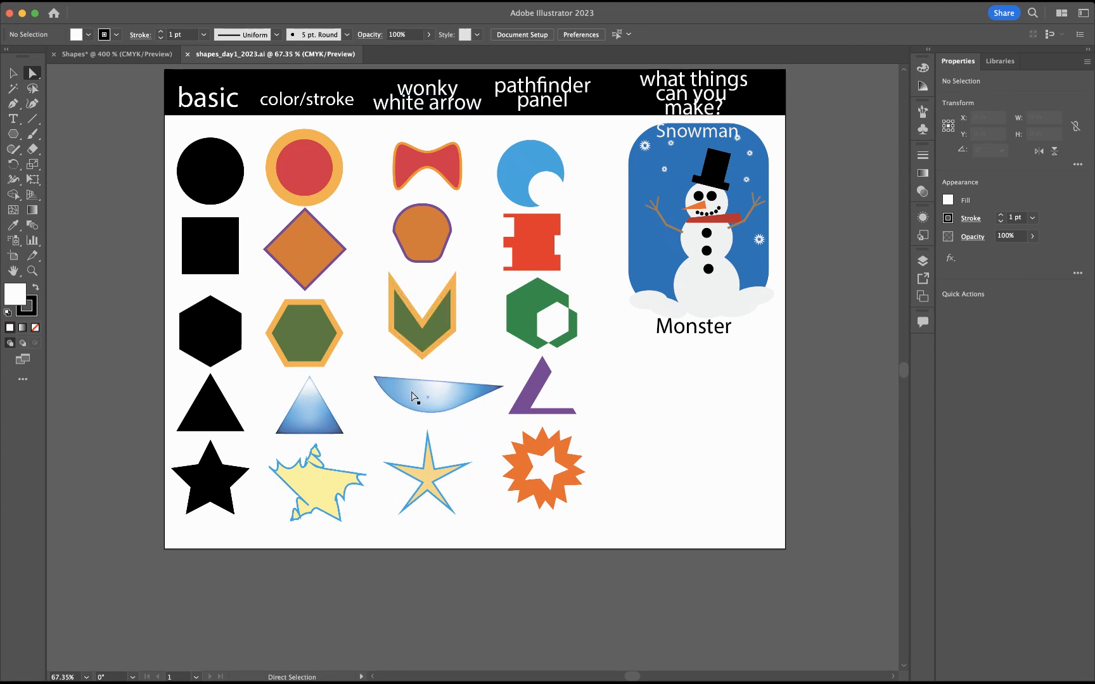
{"action": "left_click", "coordinate": [117, 55]}
{"action": "key", "text": "super+minus"}
{"action": "scroll", "coordinate": [362, 206], "scroll_direction": "up", "scroll_amount": 5}
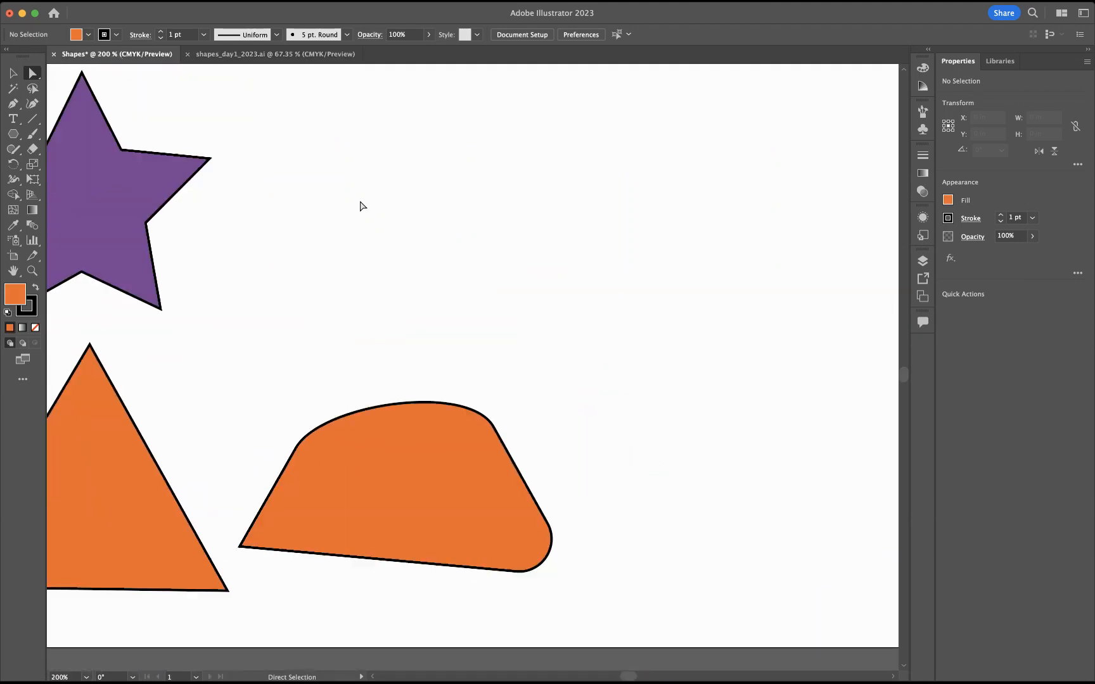
{"action": "left_click", "coordinate": [295, 55]}
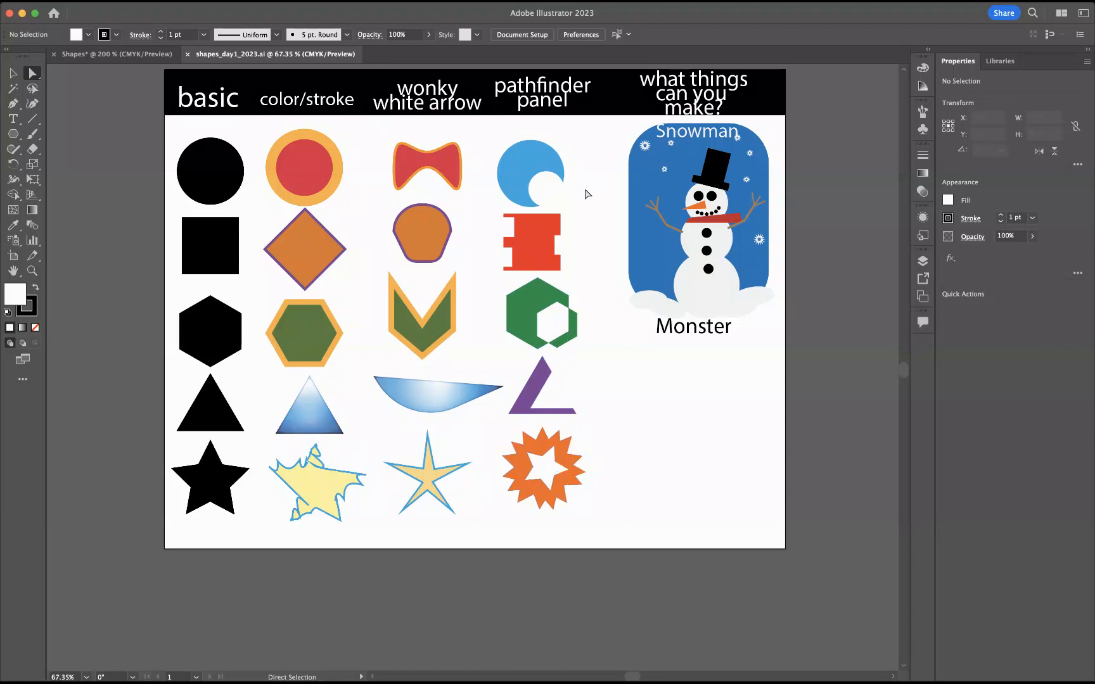
{"action": "left_click", "coordinate": [123, 56]}
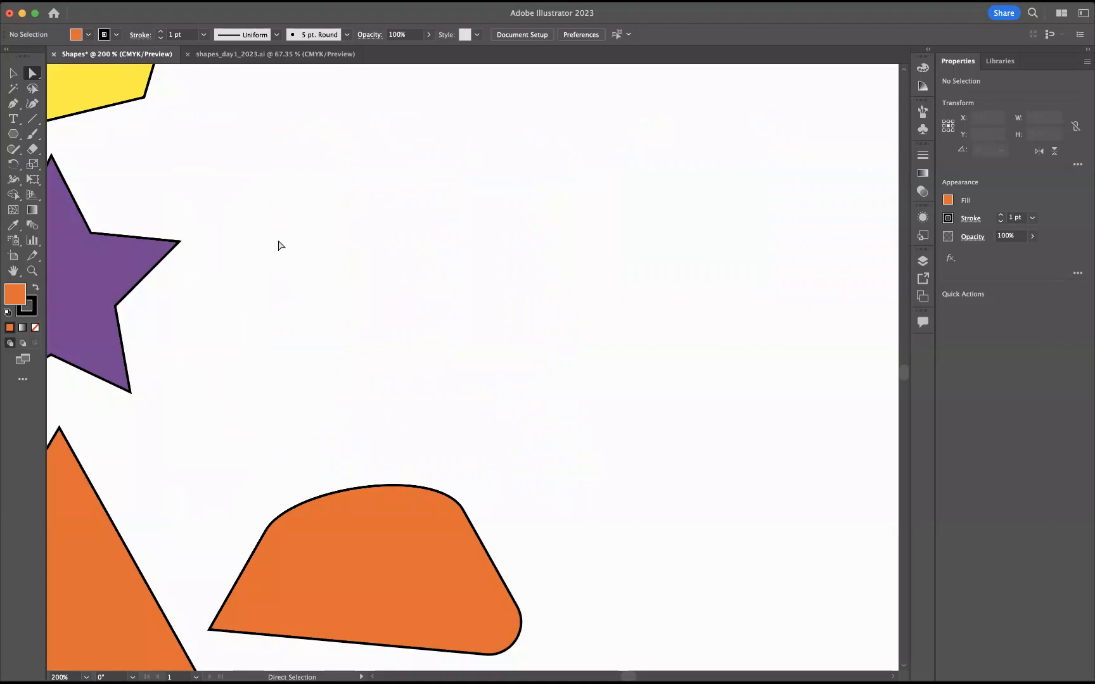
Step: Copy the yellow hexagon and place the copy in the same row, beneath the arrowhead shape in the third column
{"action": "key", "text": "super+minus"}
{"action": "key", "text": "super+minus"}
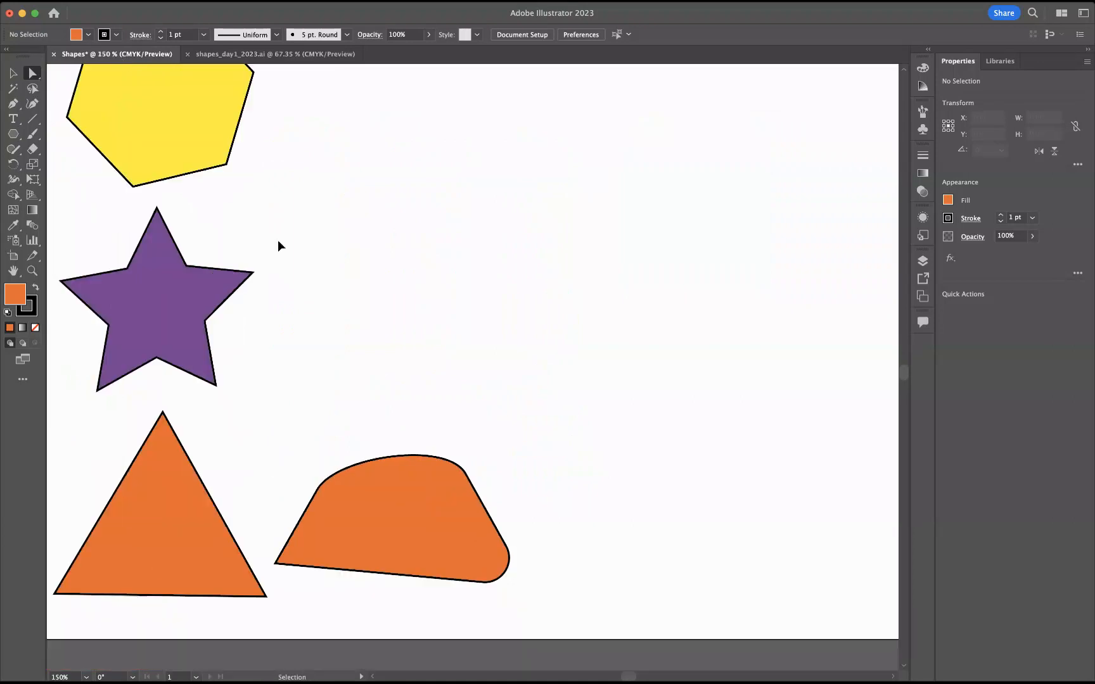
{"action": "scroll", "coordinate": [279, 246], "scroll_direction": "up", "scroll_amount": 5}
{"action": "scroll", "coordinate": [279, 245], "scroll_direction": "up", "scroll_amount": 3}
{"action": "scroll", "coordinate": [279, 246], "scroll_direction": "right", "scroll_amount": 2}
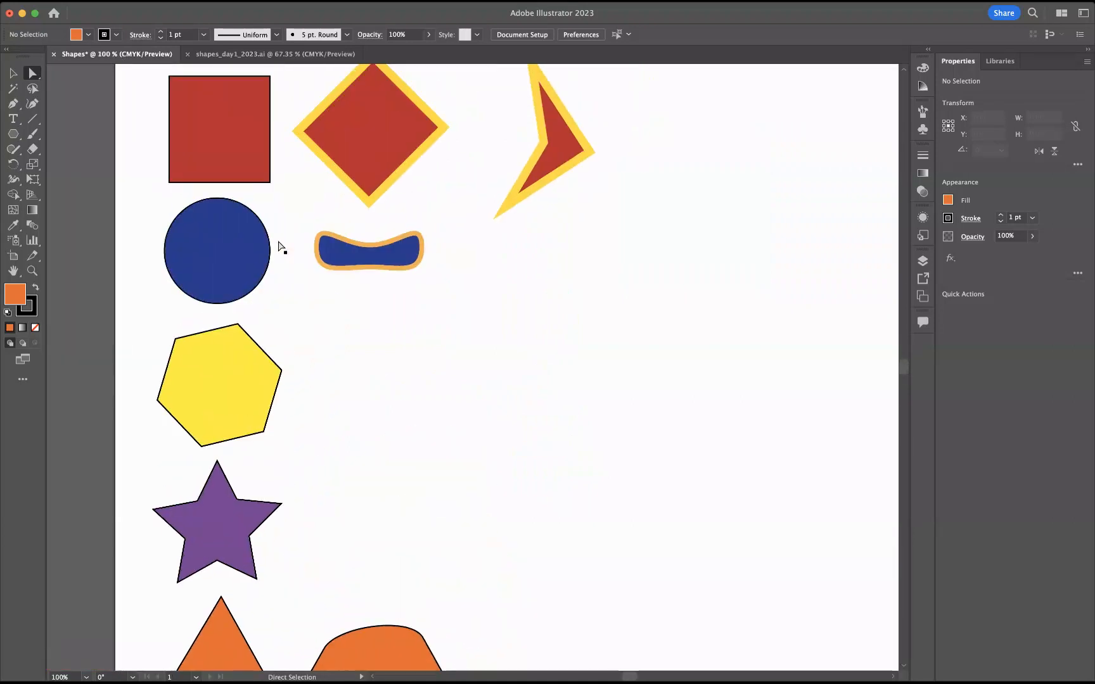
{"action": "left_click", "coordinate": [14, 75]}
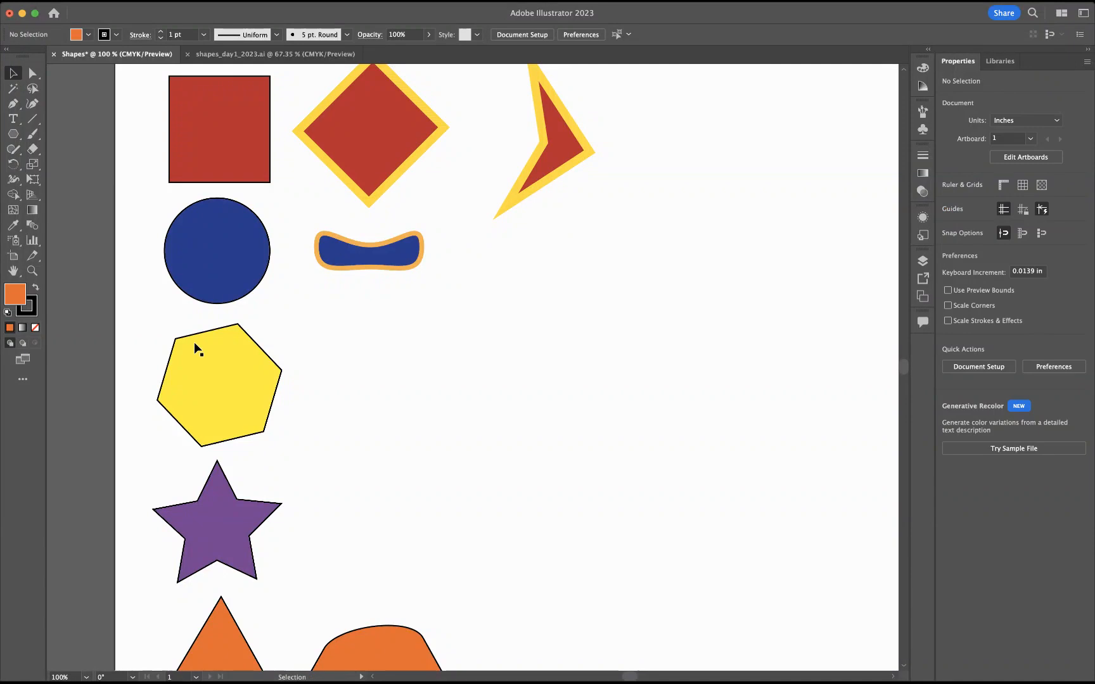
{"action": "left_click", "coordinate": [236, 394]}
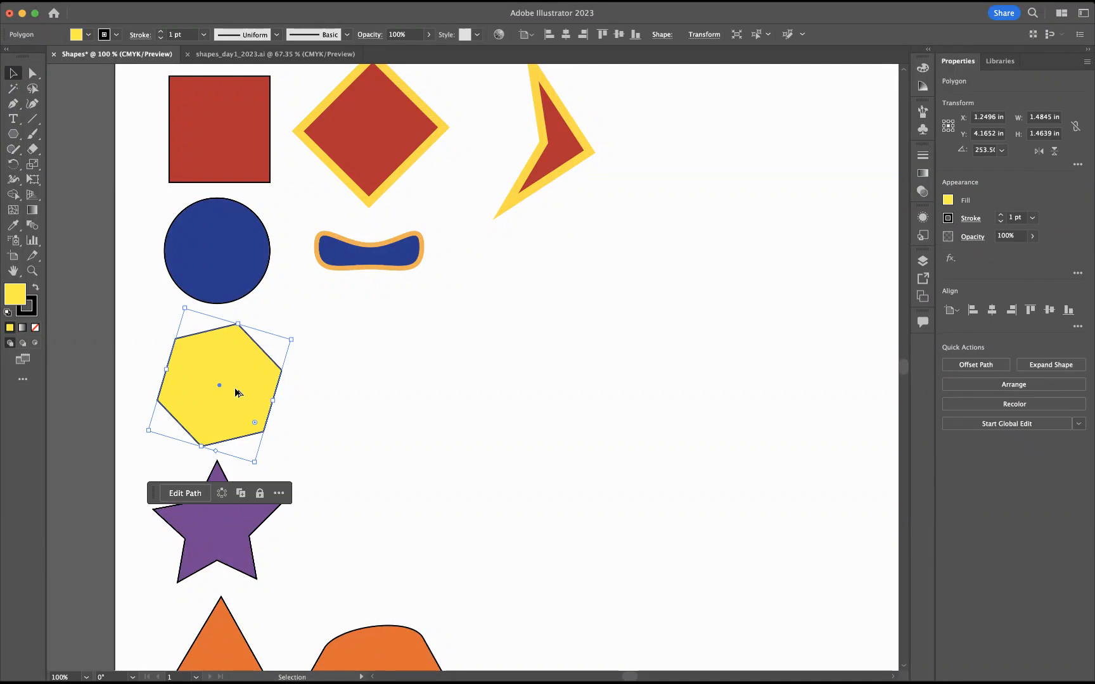
{"action": "left_click_drag", "start_coordinate": [236, 393], "coordinate": [588, 387]}
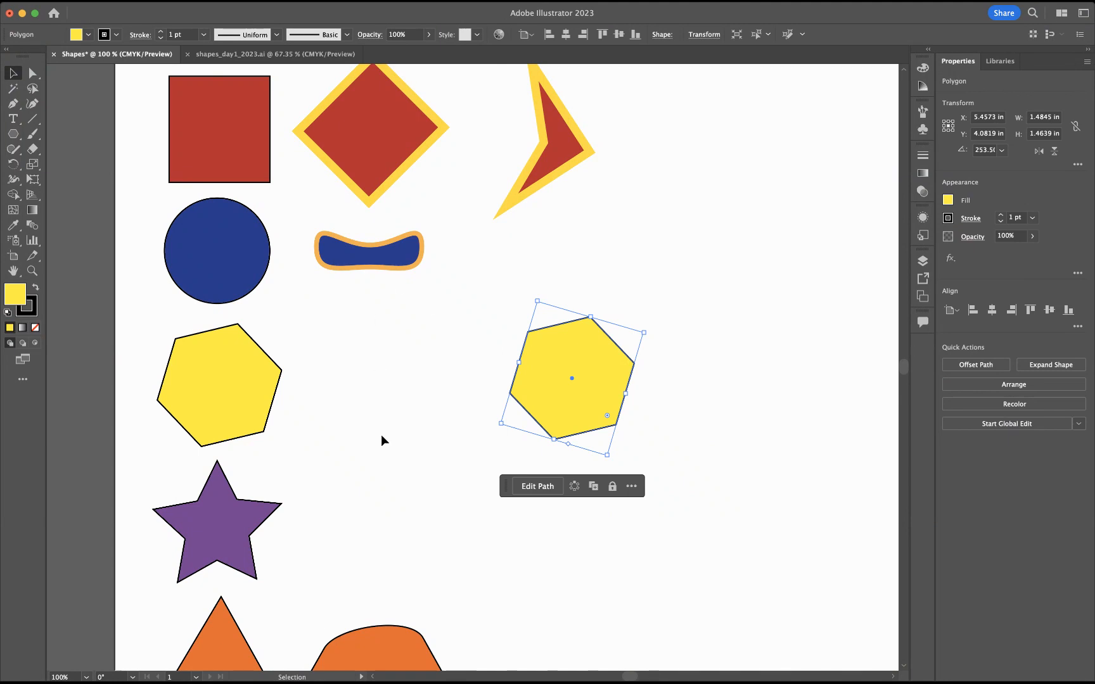
Step: Check the example sheet, then fill the hexagon copy with a darker golden yellow and remove its outline
{"action": "left_click", "coordinate": [269, 54]}
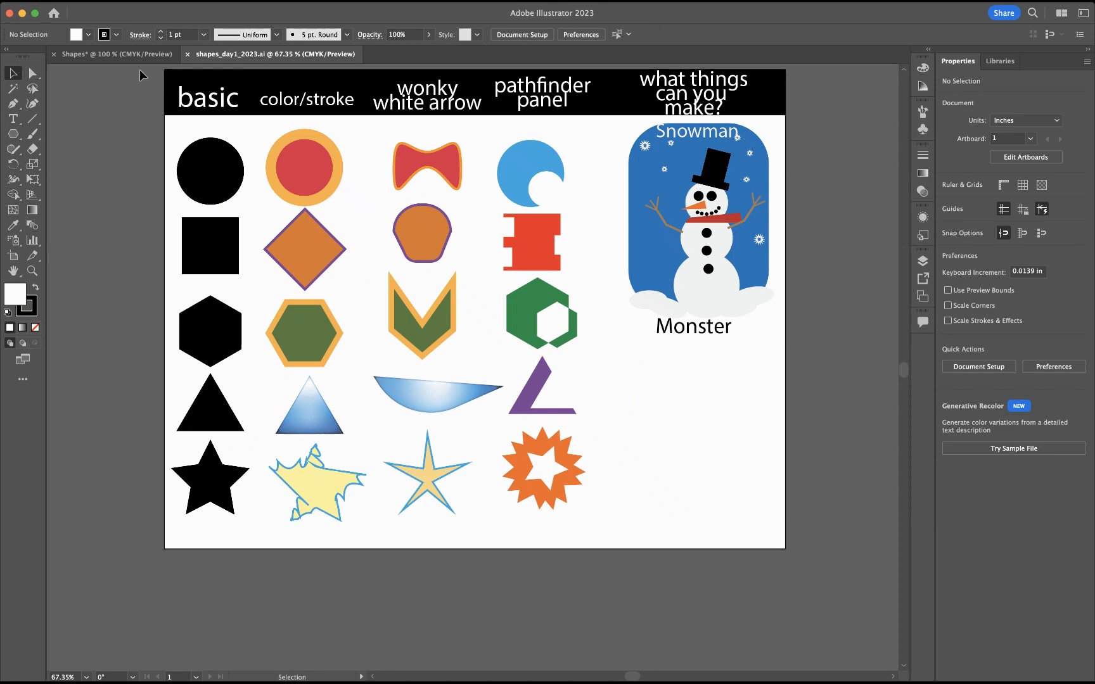
{"action": "left_click", "coordinate": [112, 54]}
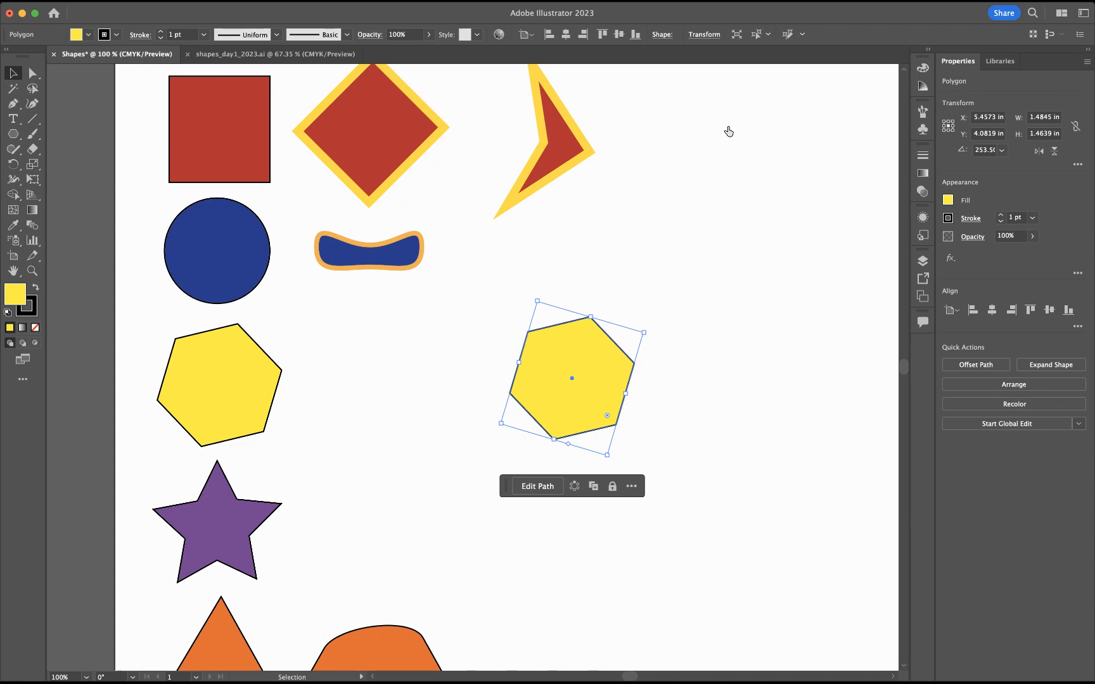
{"action": "key", "text": "slash"}
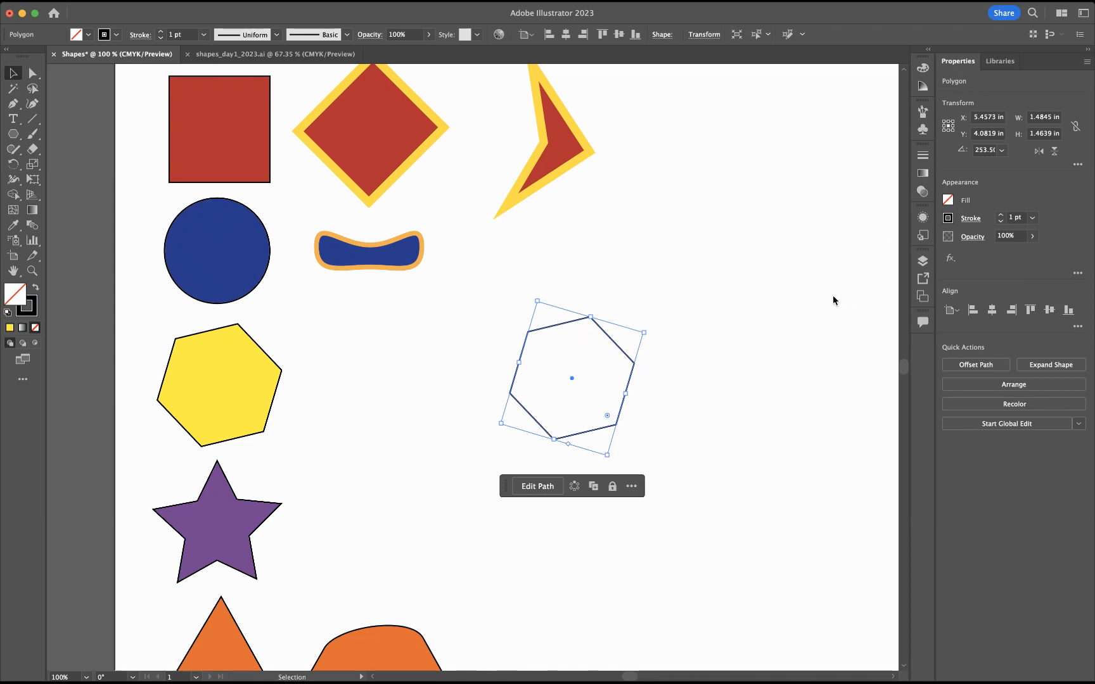
{"action": "key", "text": "super+z"}
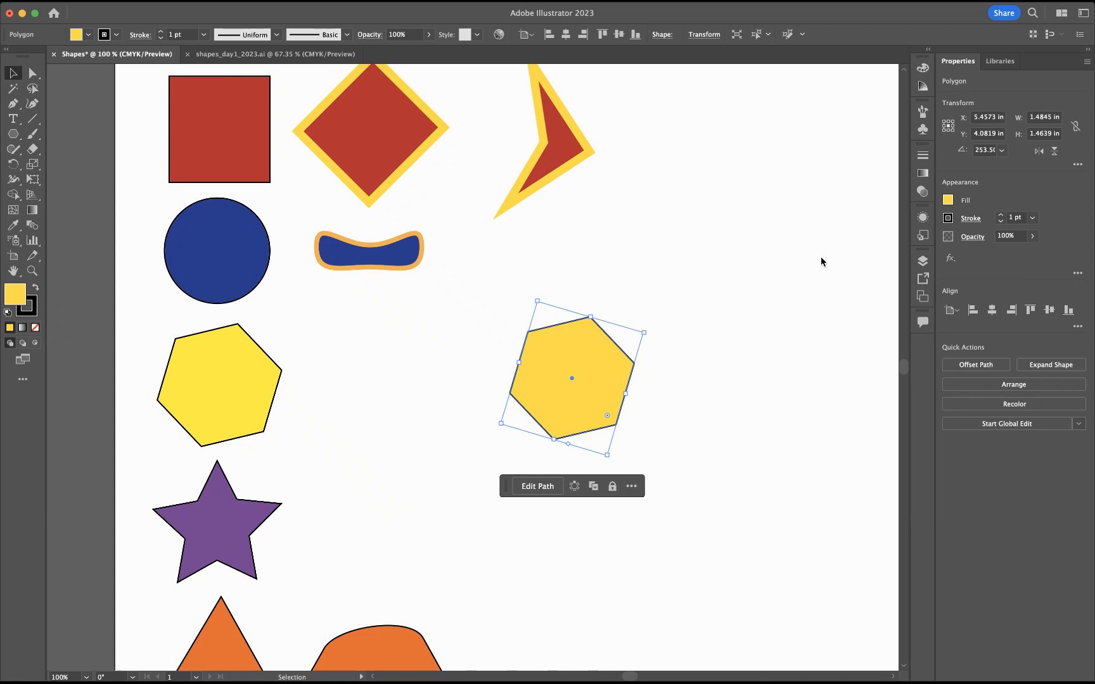
{"action": "key", "text": "slash"}
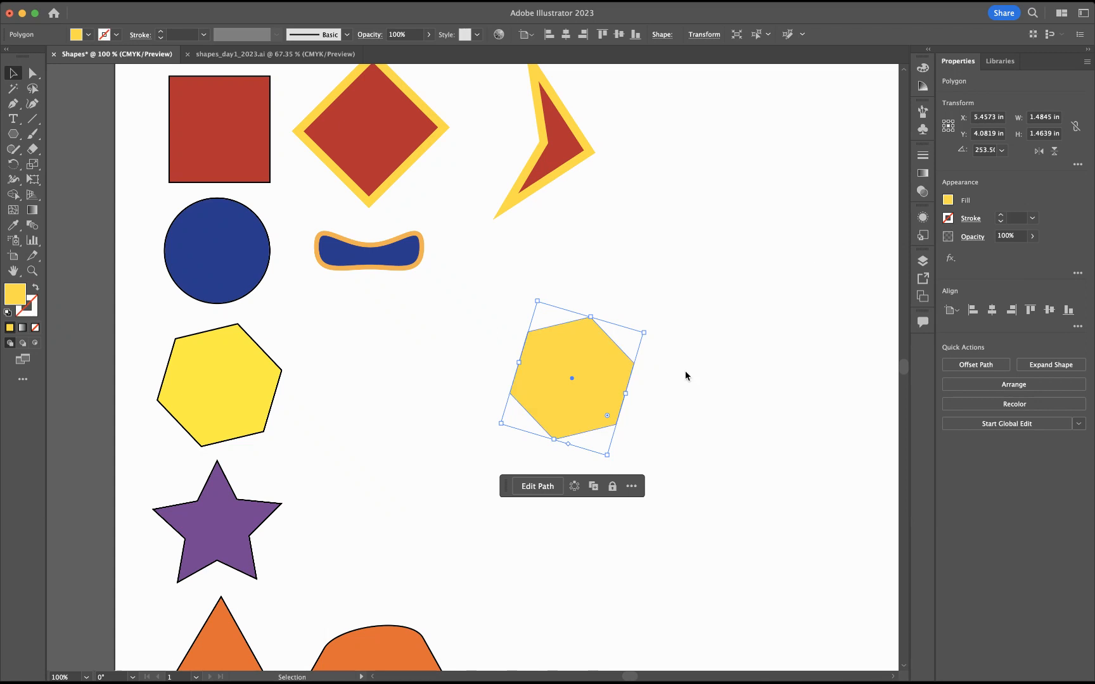
Step: Shift the golden hexagon slightly up and left, and paste a duplicate that partly overlaps its lower-right side
{"action": "left_click", "coordinate": [655, 400]}
{"action": "mouse_move", "coordinate": [586, 384]}
{"action": "left_mouse_down"}
{"action": "mouse_move", "coordinate": [540, 364]}
{"action": "mouse_move", "coordinate": [581, 348]}
{"action": "mouse_move", "coordinate": [581, 375]}
{"action": "left_mouse_up"}
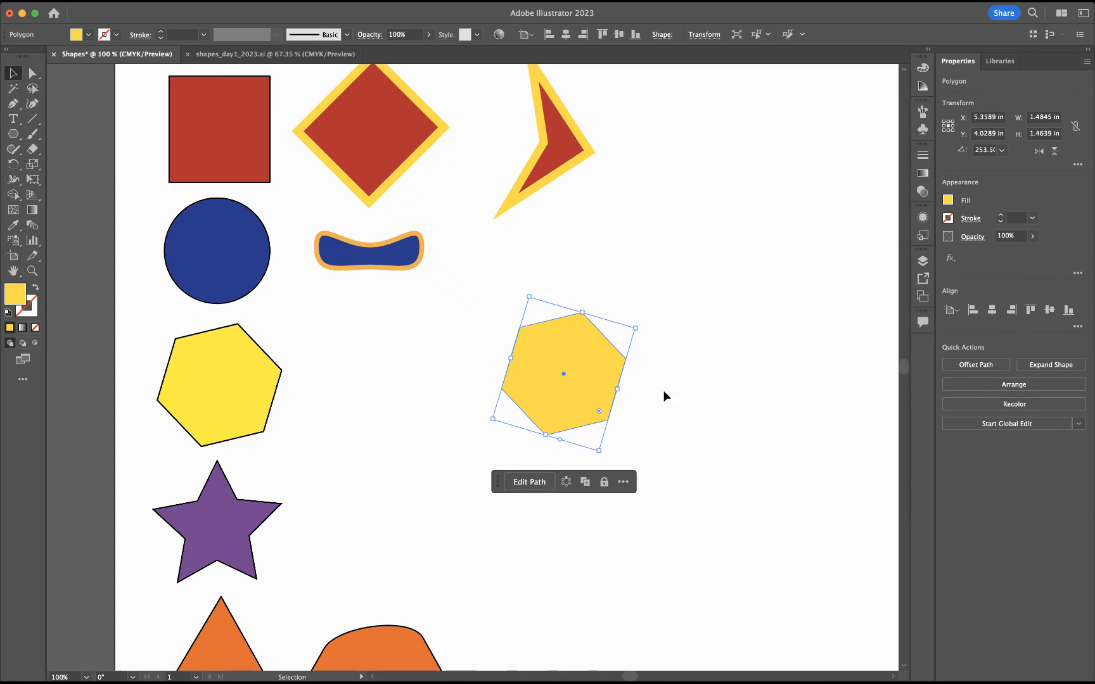
{"action": "key", "text": "super+v"}
{"action": "left_click_drag", "start_coordinate": [476, 339], "coordinate": [614, 362]}
{"action": "key", "text": "super+equal"}
{"action": "key", "text": "super+equal"}
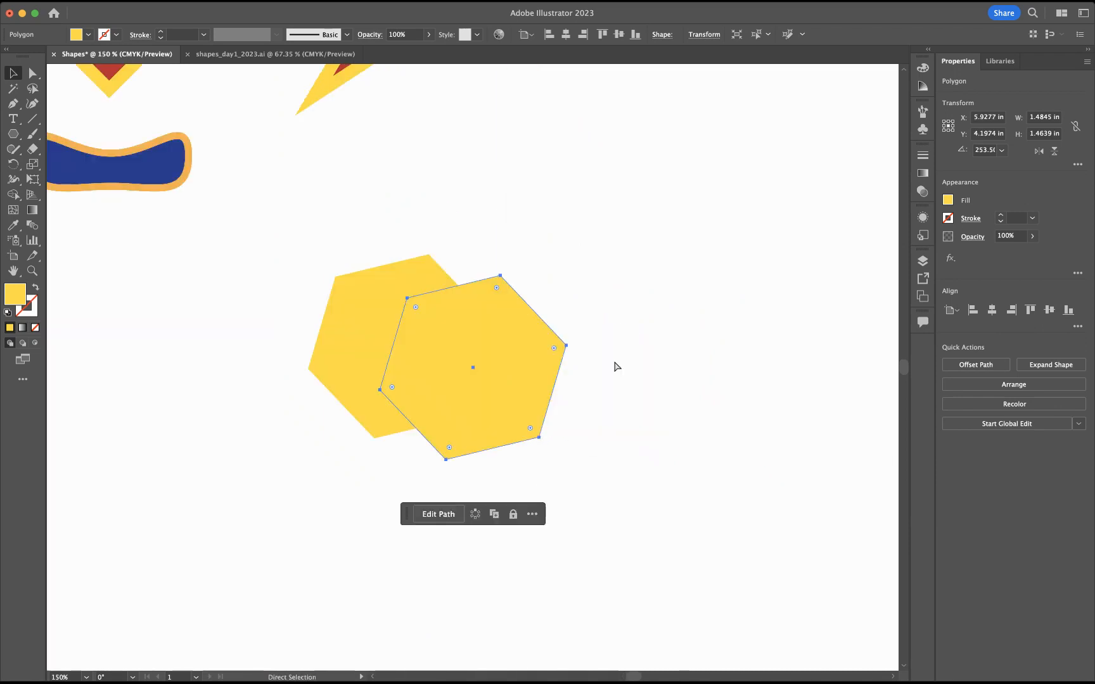
Step: Cut out the overlap of the two golden hexagons with Pathfinder Exclude and move the combined shape up and slightly left
{"action": "scroll", "coordinate": [614, 366], "scroll_direction": "left", "scroll_amount": 3}
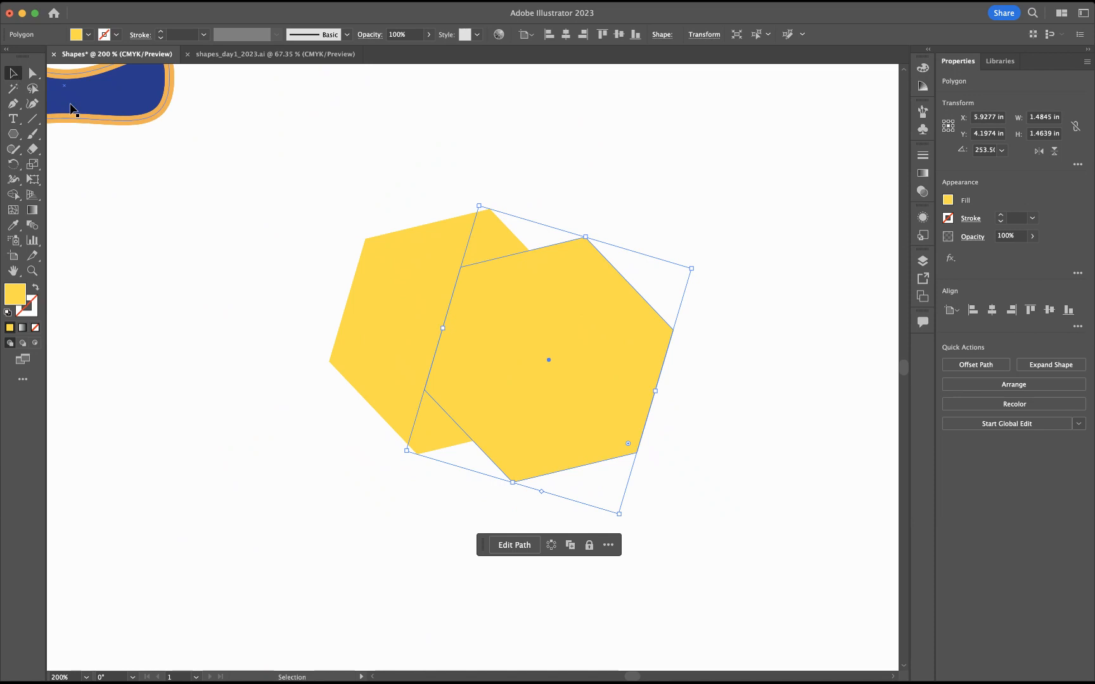
{"action": "left_click", "coordinate": [442, 127]}
{"action": "left_click_drag", "start_coordinate": [421, 176], "coordinate": [602, 392]}
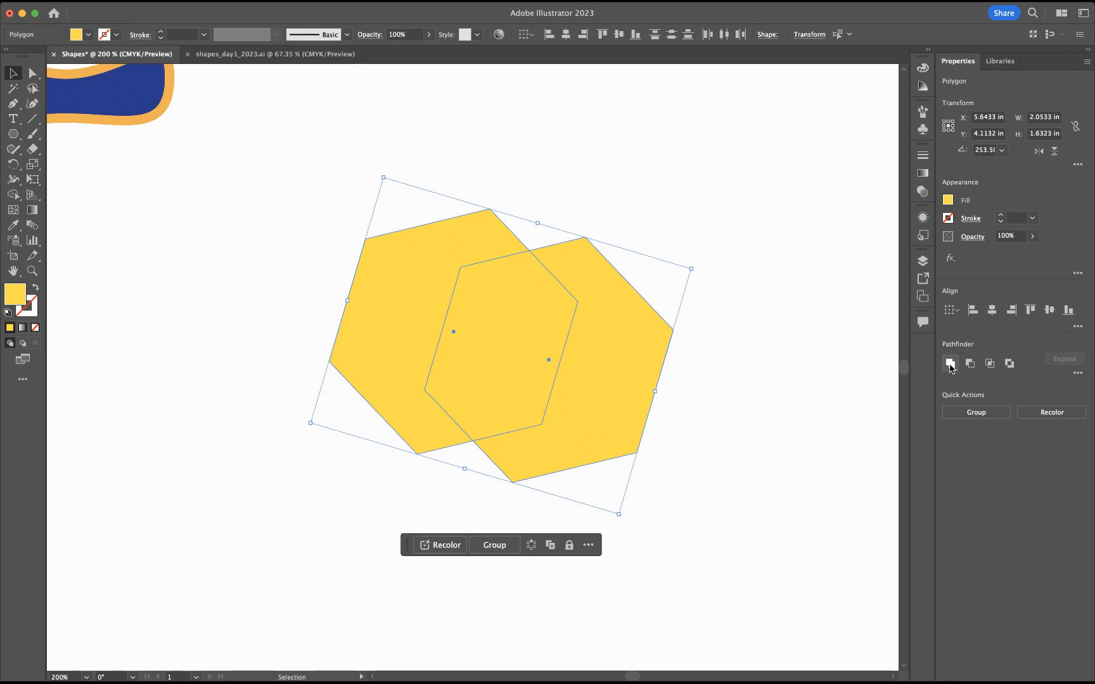
{"action": "left_click", "coordinate": [989, 364]}
{"action": "key", "text": "super+z"}
{"action": "left_click", "coordinate": [1010, 363]}
{"action": "left_click", "coordinate": [816, 330]}
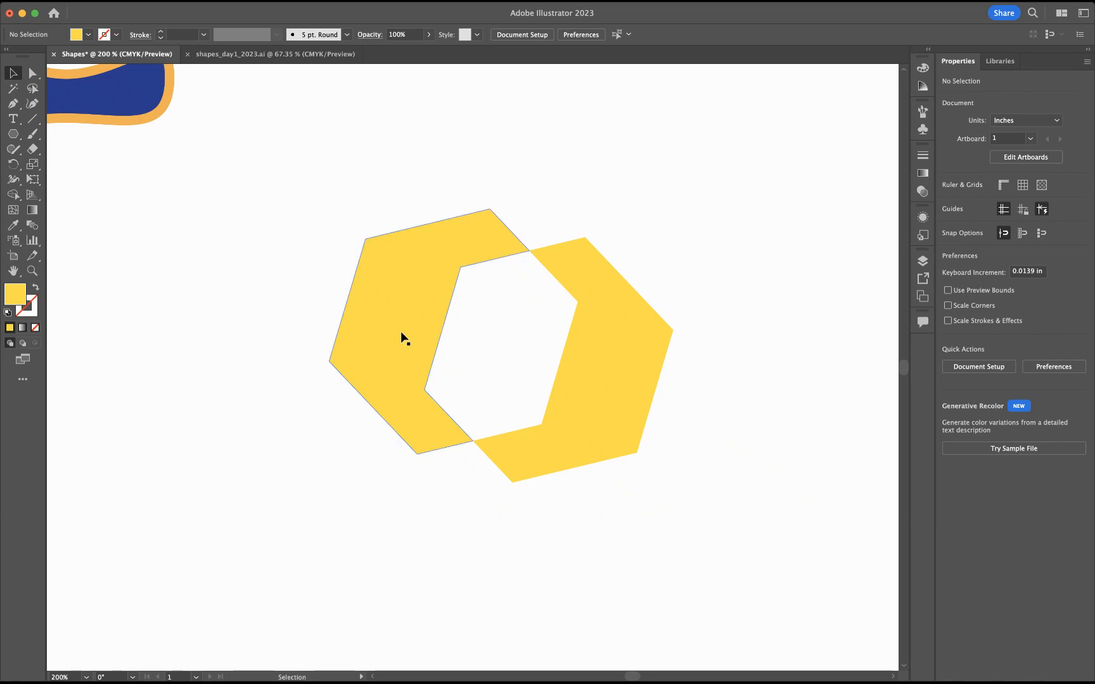
{"action": "left_click_drag", "start_coordinate": [398, 325], "coordinate": [366, 226]}
{"action": "left_click", "coordinate": [259, 363]}
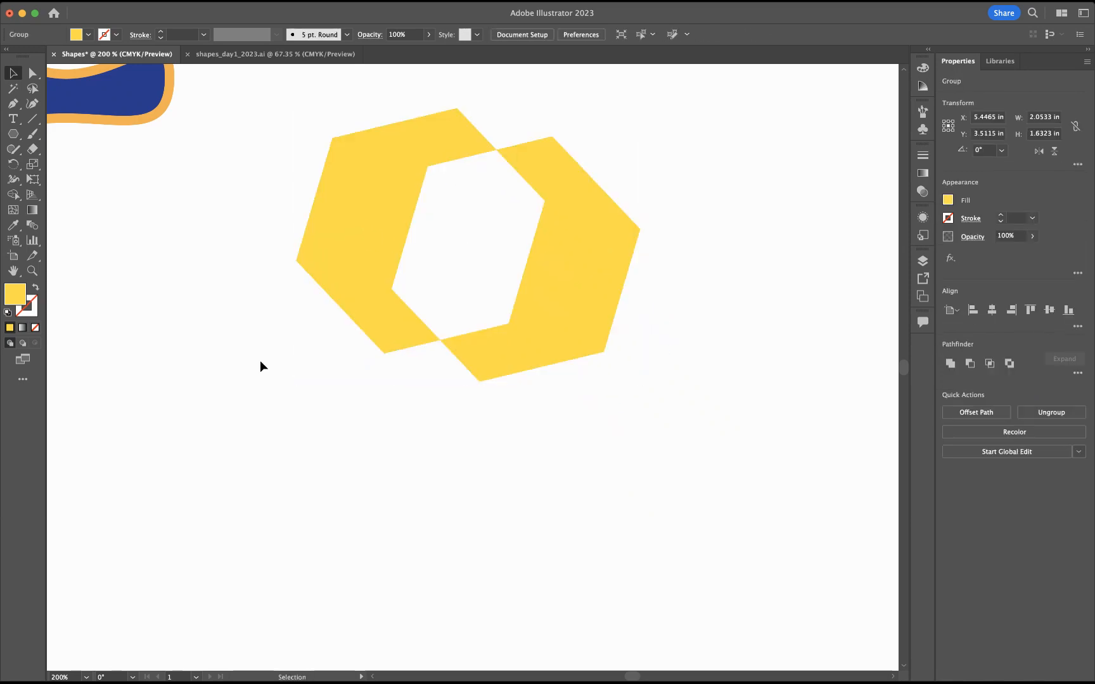
Step: Place the purple star with the black outline in the empty space beneath the combined hexagons
{"action": "scroll", "coordinate": [259, 362], "scroll_direction": "down", "scroll_amount": 5}
{"action": "scroll", "coordinate": [260, 362], "scroll_direction": "left", "scroll_amount": 8}
{"action": "scroll", "coordinate": [260, 366], "scroll_direction": "down", "scroll_amount": 2}
{"action": "scroll", "coordinate": [260, 366], "scroll_direction": "left", "scroll_amount": 3}
{"action": "left_click", "coordinate": [78, 442]}
{"action": "left_click_drag", "start_coordinate": [77, 442], "coordinate": [714, 393]}
{"action": "scroll", "coordinate": [714, 393], "scroll_direction": "down", "scroll_amount": 2}
{"action": "scroll", "coordinate": [714, 393], "scroll_direction": "right", "scroll_amount": 6}
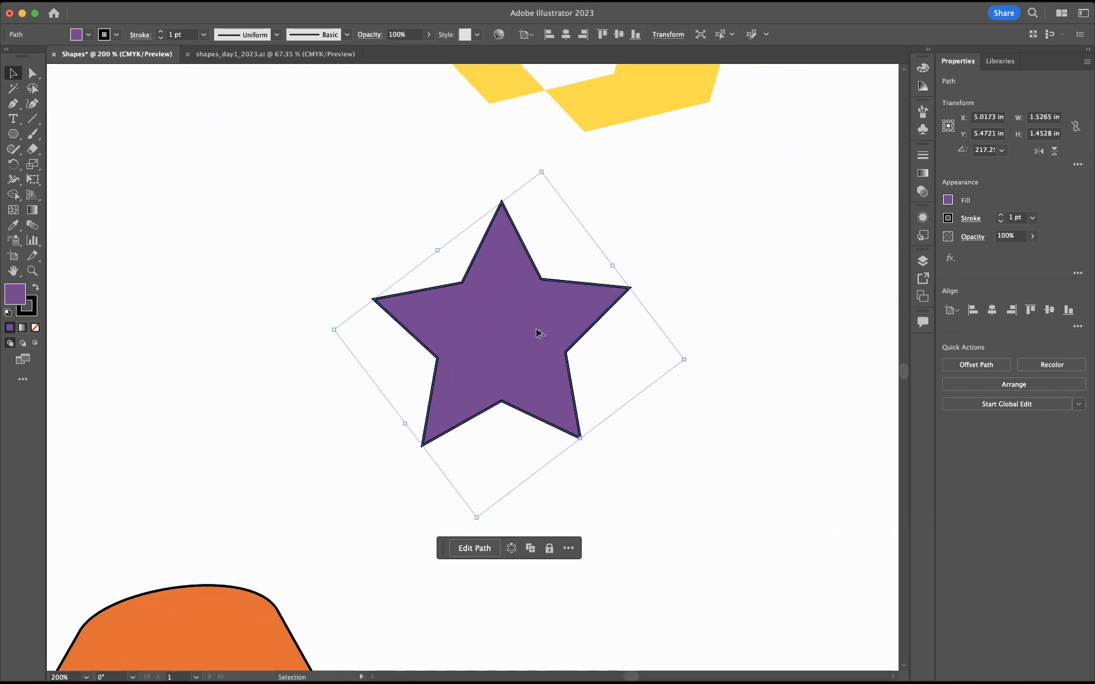
Step: Duplicate the purple star, scale the duplicate down and centre it inside the larger star
{"action": "left_click_drag", "start_coordinate": [536, 330], "coordinate": [600, 269]}
{"action": "left_click_drag", "start_coordinate": [605, 112], "coordinate": [582, 216]}
{"action": "left_click_drag", "start_coordinate": [566, 340], "coordinate": [510, 340]}
{"action": "left_click_drag", "start_coordinate": [465, 220], "coordinate": [399, 412]}
Step: Select both purple stars and subtract the smaller one from the larger with Pathfinder Minus Front
{"action": "left_click_drag", "start_coordinate": [424, 197], "coordinate": [604, 363]}
{"action": "left_click_drag", "start_coordinate": [429, 272], "coordinate": [596, 393]}
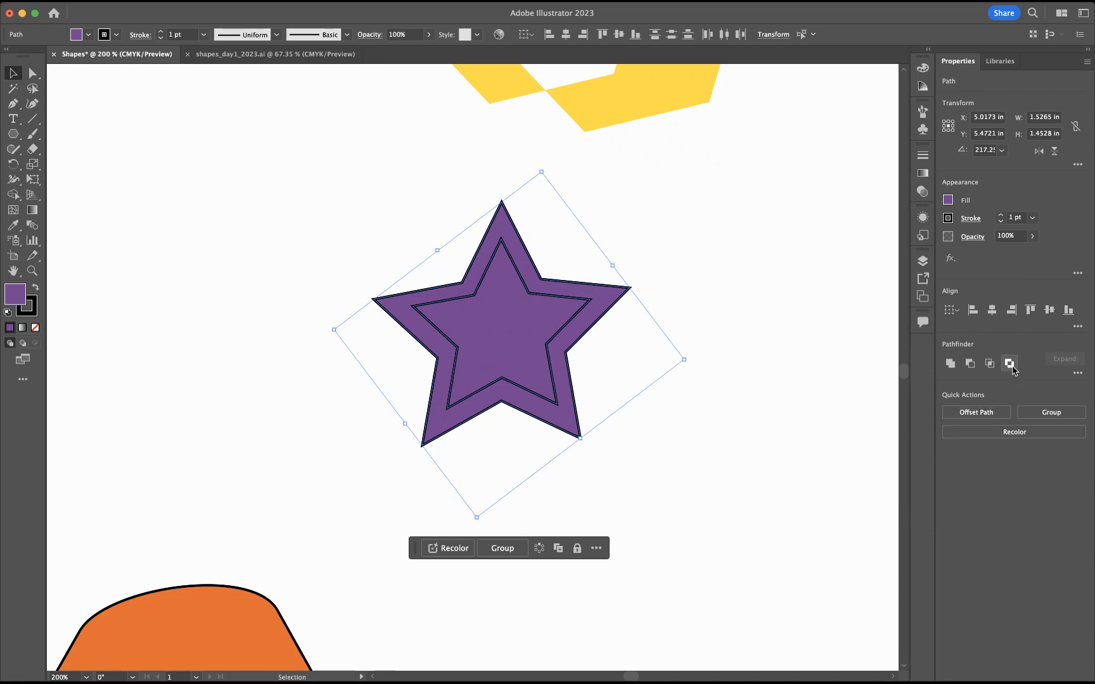
{"action": "left_click", "coordinate": [970, 365]}
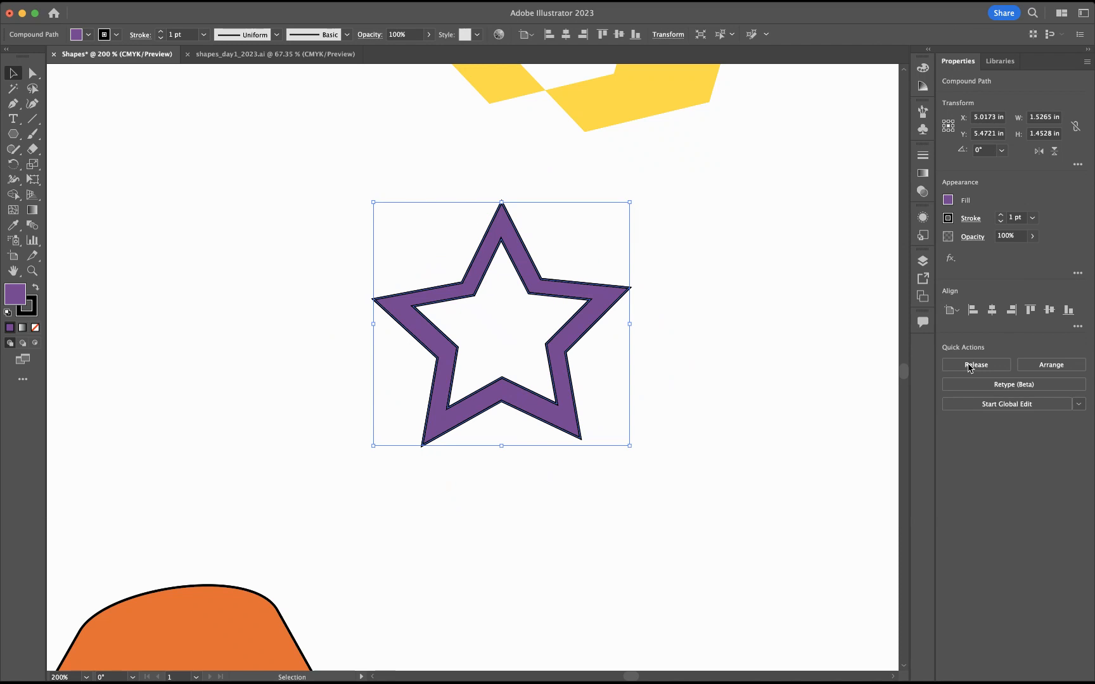
{"action": "left_click", "coordinate": [759, 331]}
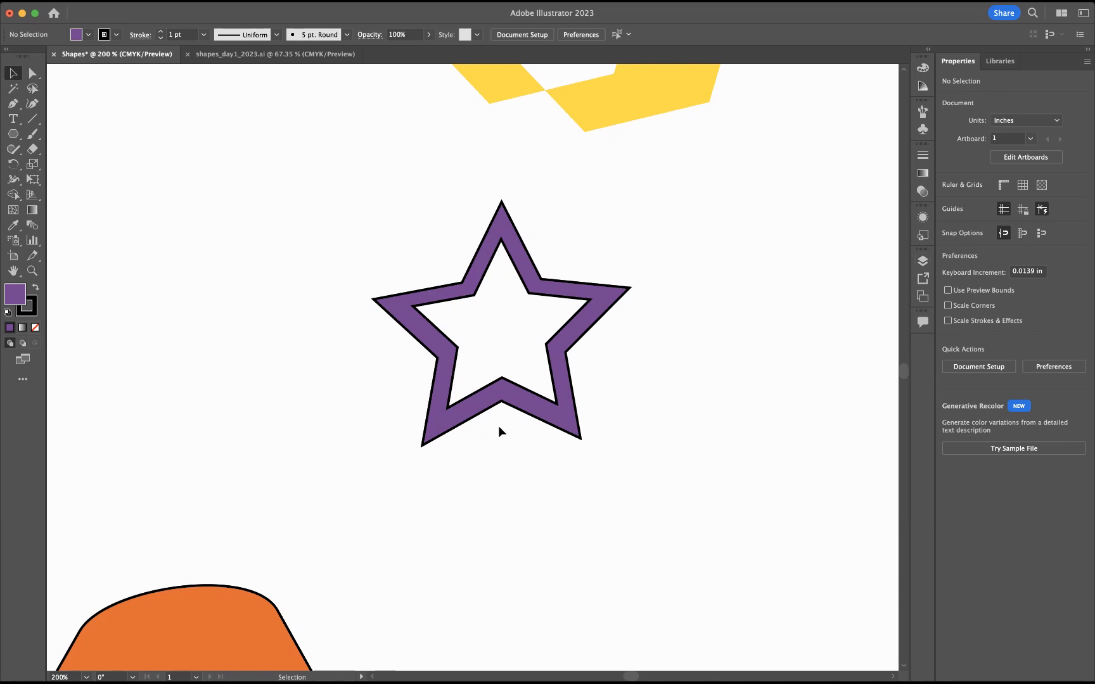
Step: Examine the pathfinder panel examples in shapes_day1_2023.ai, especially the orange burst with the star cut-out
{"action": "left_click", "coordinate": [299, 54]}
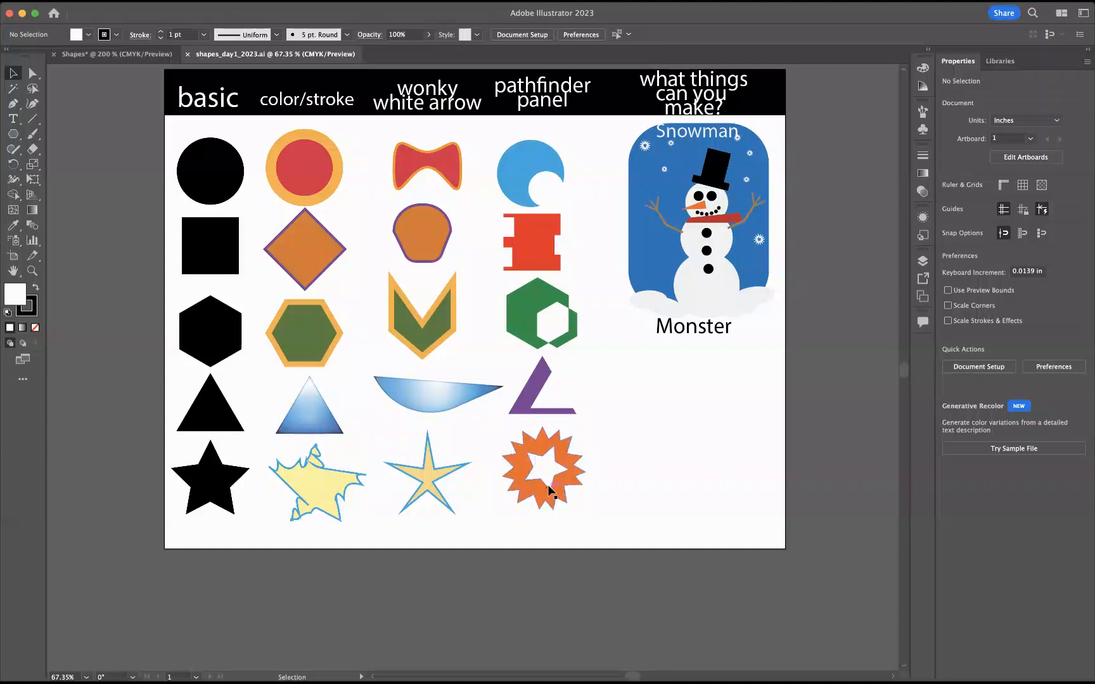
{"action": "scroll", "coordinate": [551, 498], "scroll_direction": "up", "scroll_amount": 2}
{"action": "scroll", "coordinate": [551, 498], "scroll_direction": "right", "scroll_amount": 2}
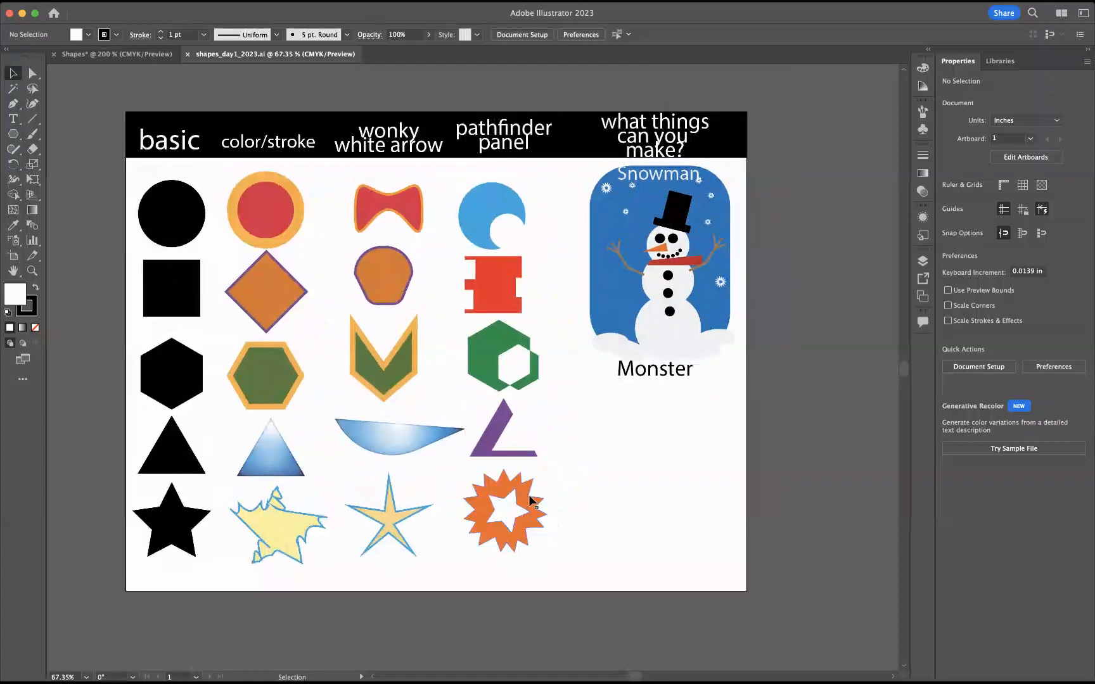